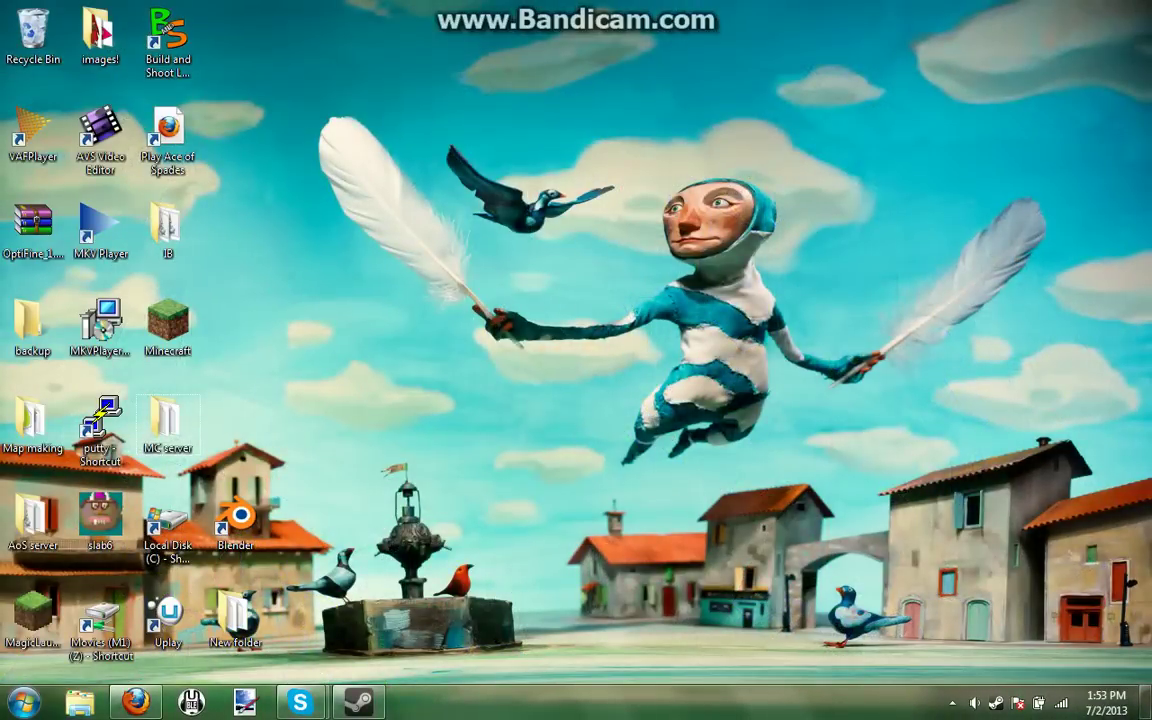
# Step: Delete the Play Ace of Spades desktop shortcut to the Recycle Bin
pyautogui.rightClick(183, 129)
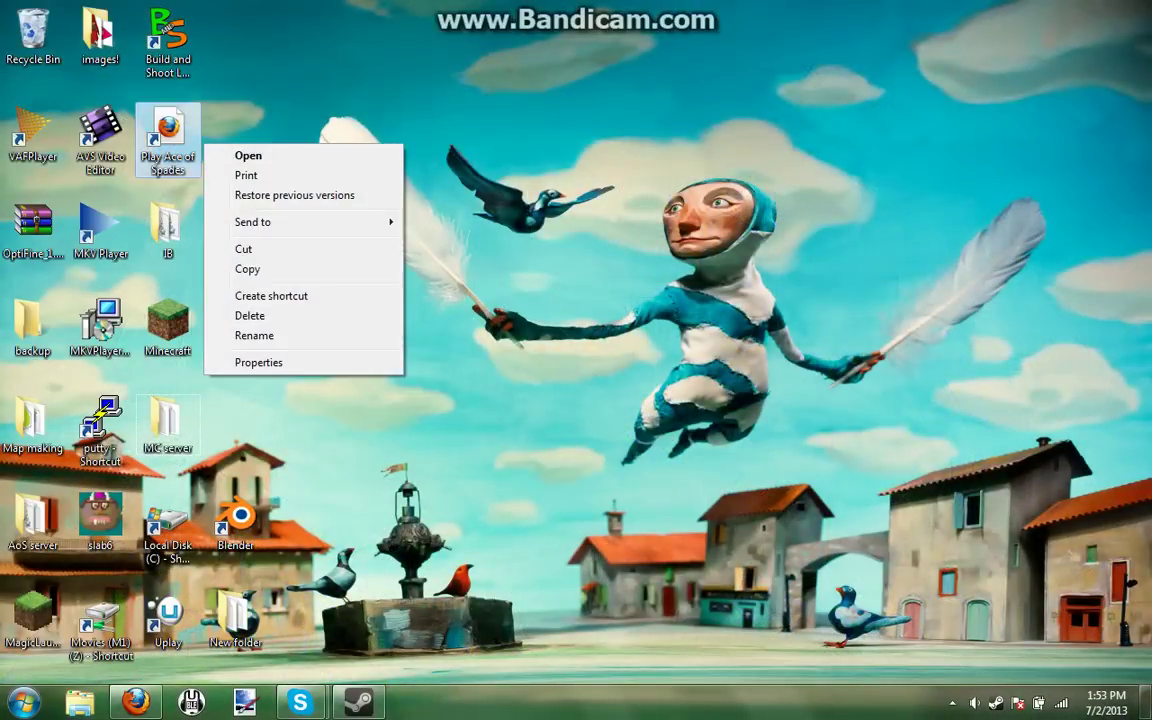
pyautogui.click(250, 315)
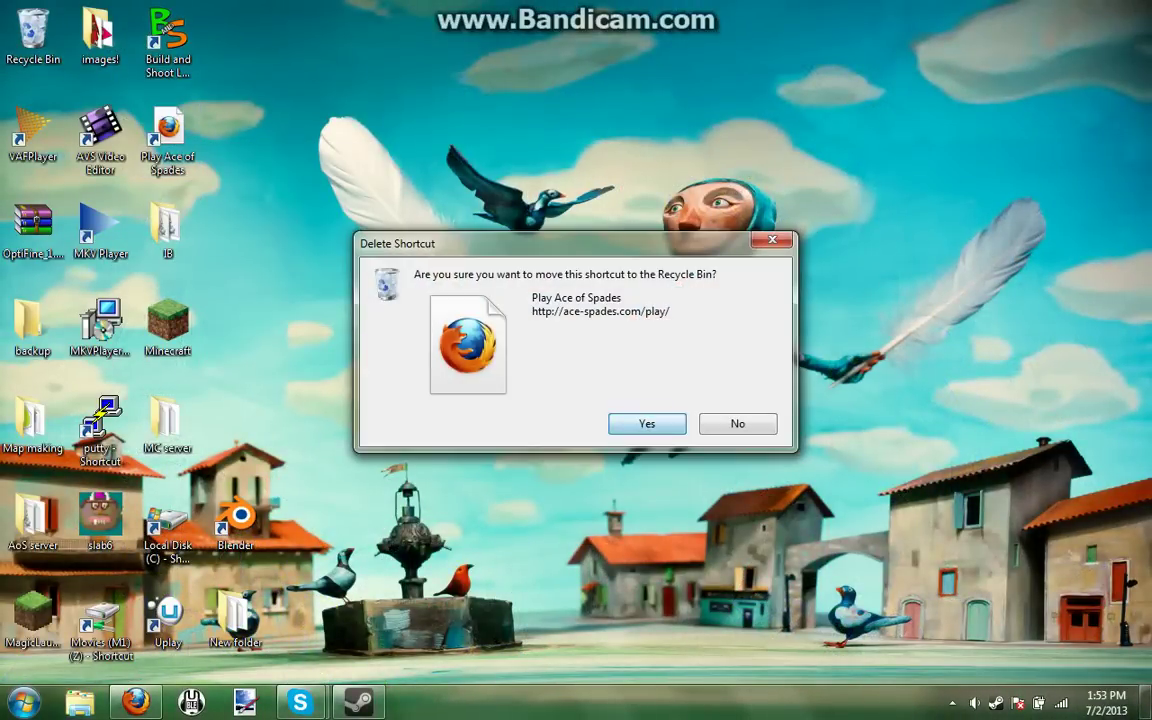
pyautogui.press('Return')
pyautogui.press('super')
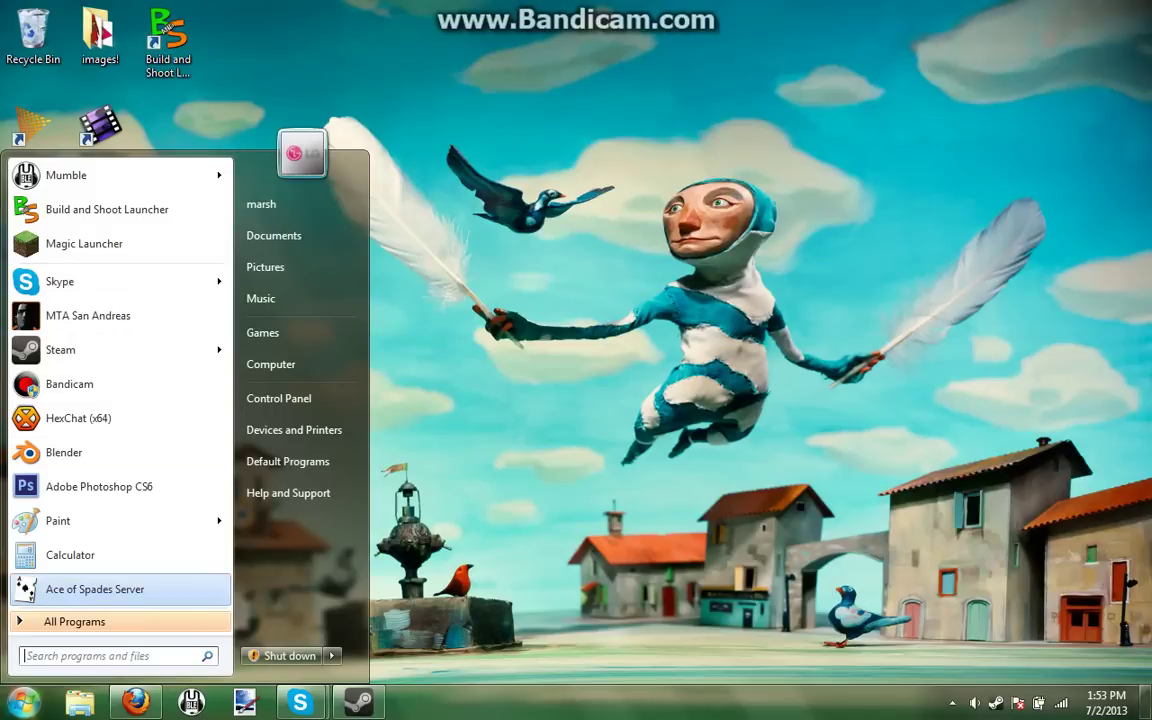
pyautogui.press('Escape')
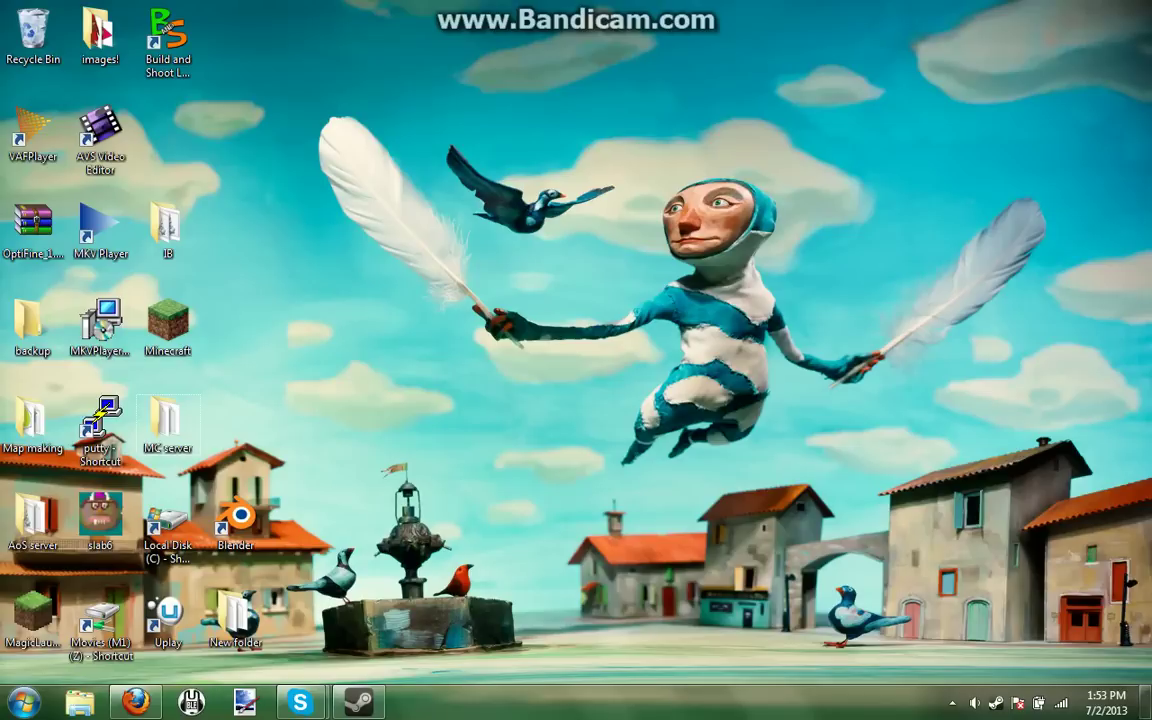
# Step: Uninstall Ace of Spades from the Control Panel's installed programs list
pyautogui.press('super')
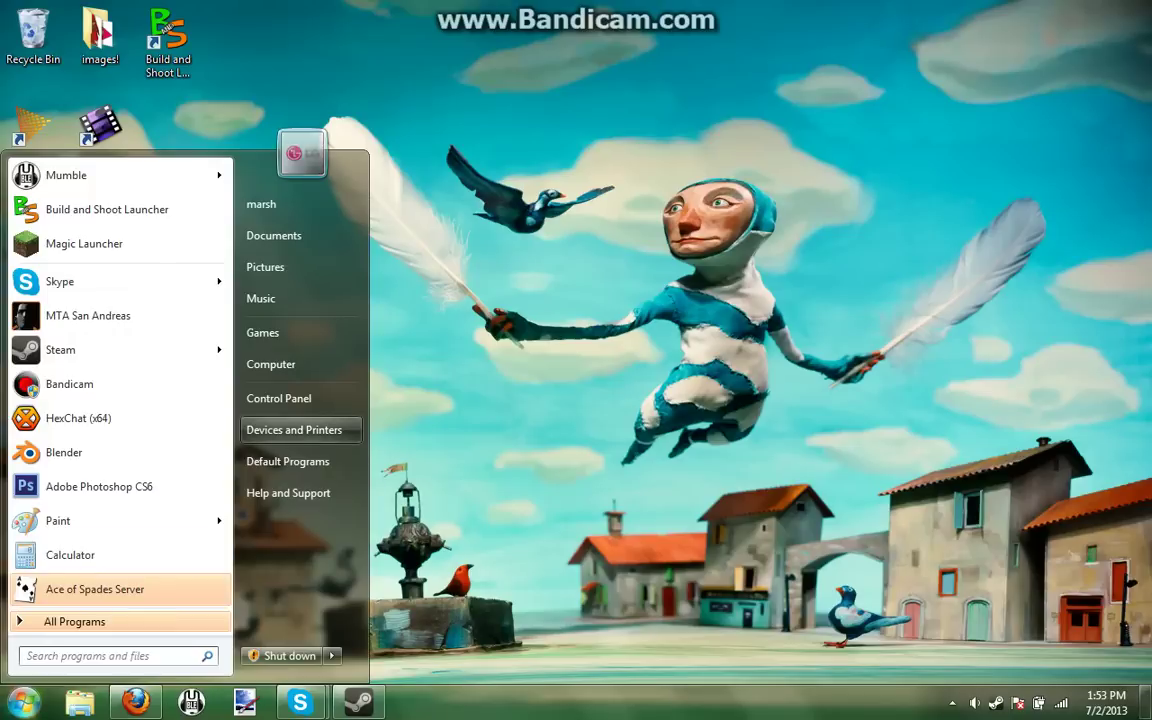
pyautogui.press('Escape')
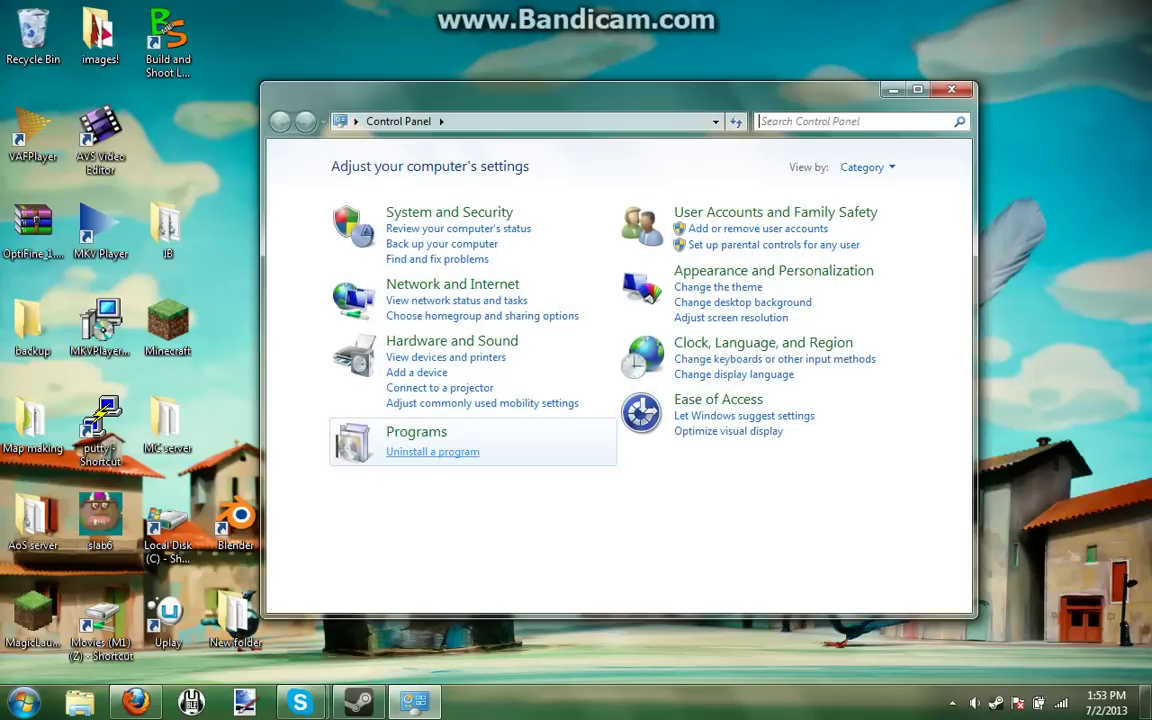
pyautogui.click(432, 451)
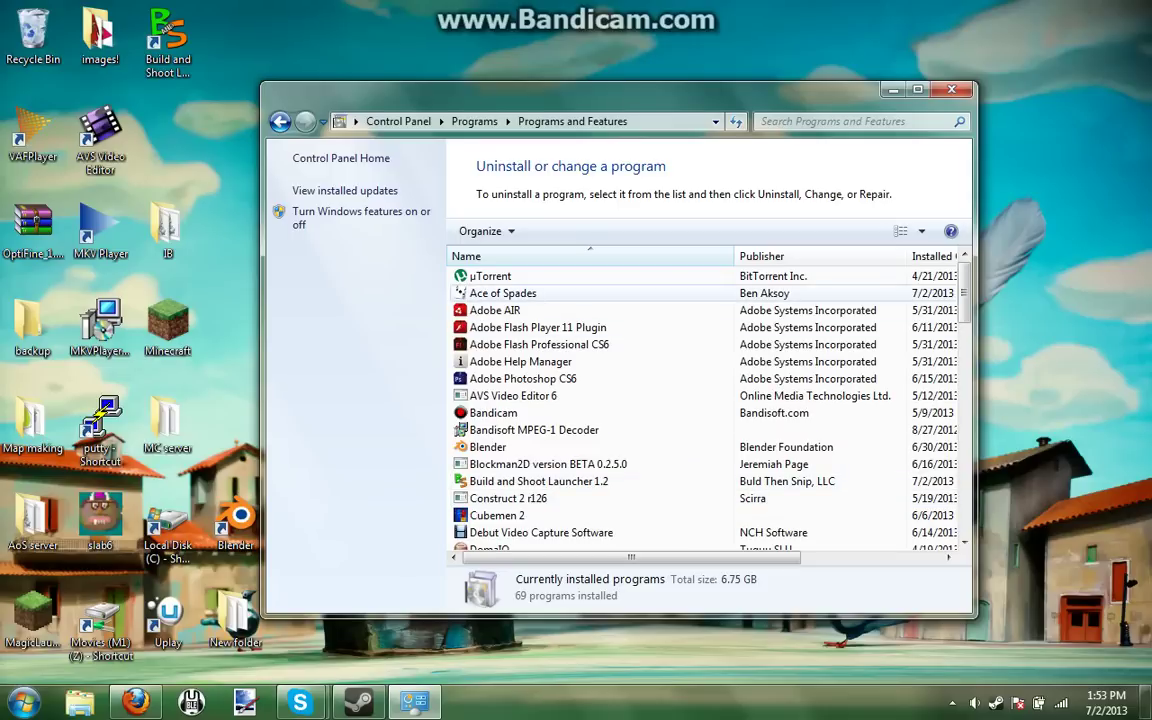
pyautogui.doubleClick(503, 293)
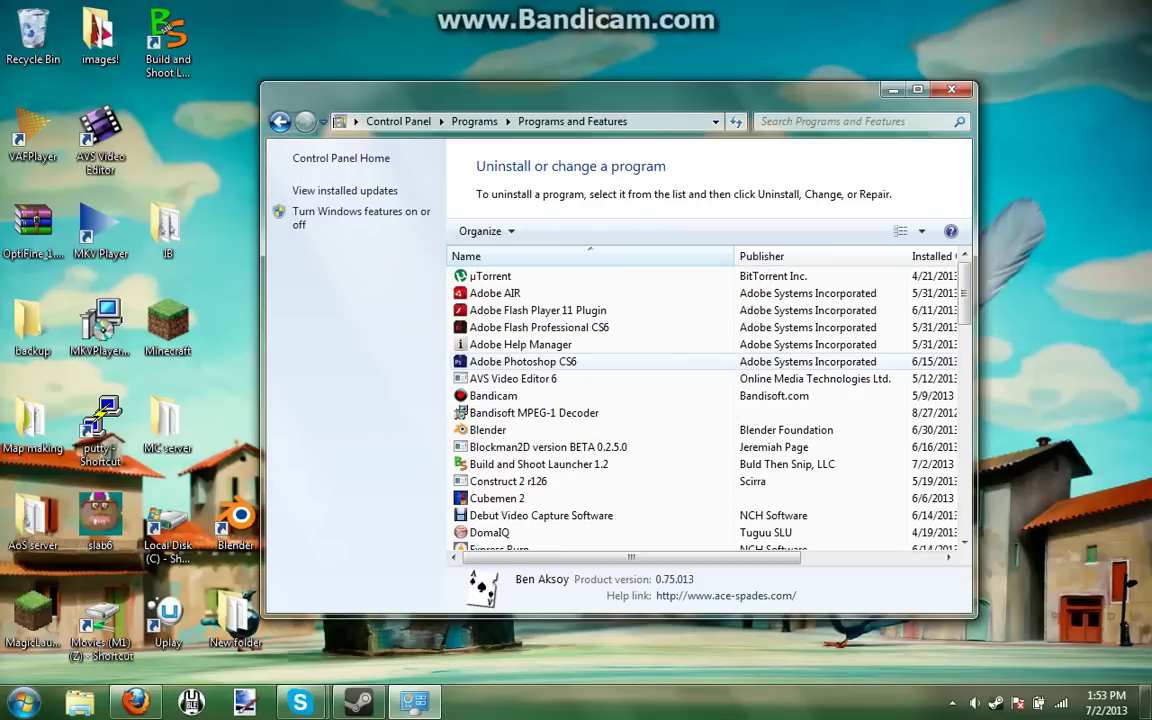
# Step: Uninstall Build and Shoot Launcher 1.2 and confirm its removal
pyautogui.click(538, 464)
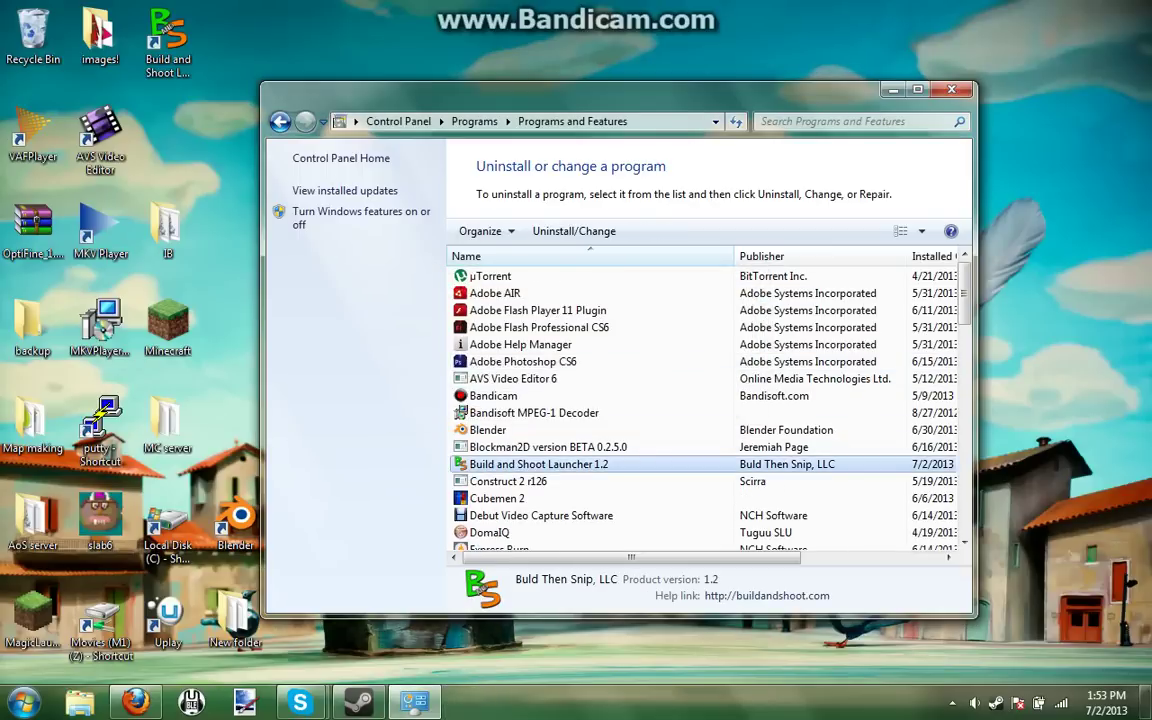
pyautogui.press('Return')
pyautogui.press('Return')
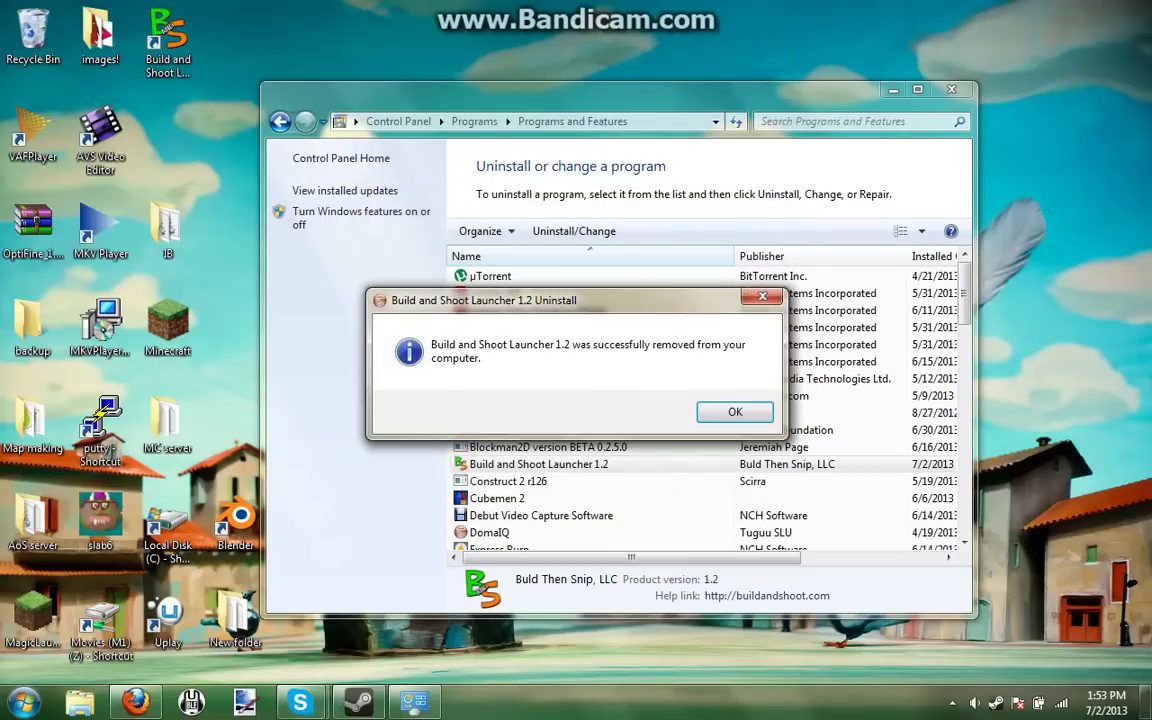
pyautogui.press('Return')
# Step: Filter Firefox's downloads for the launcher and run BuildandShootSetup(1).exe
pyautogui.moveTo(136, 700)
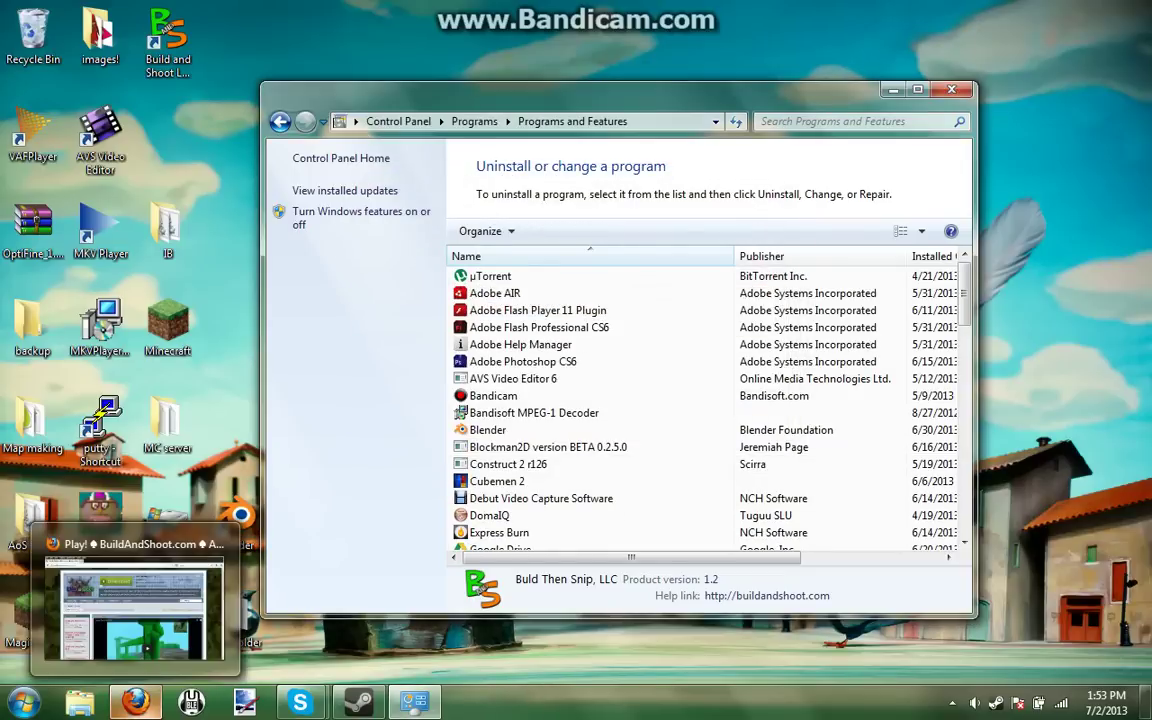
pyautogui.click(130, 610)
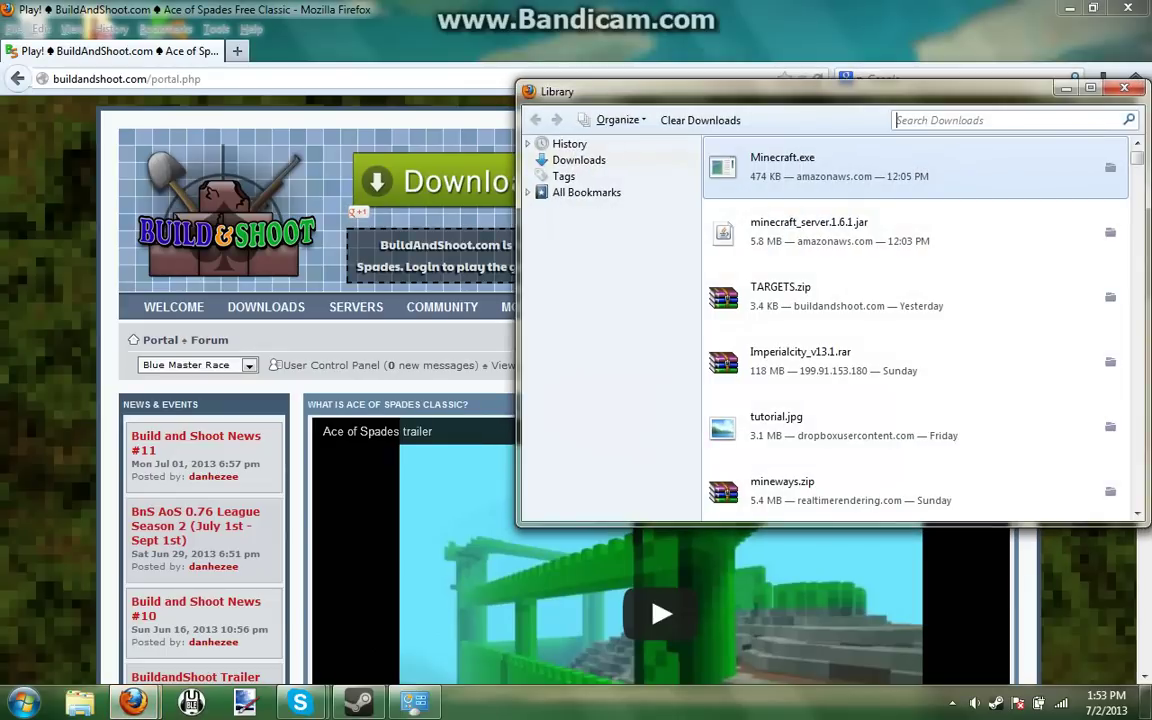
pyautogui.write('launcher')
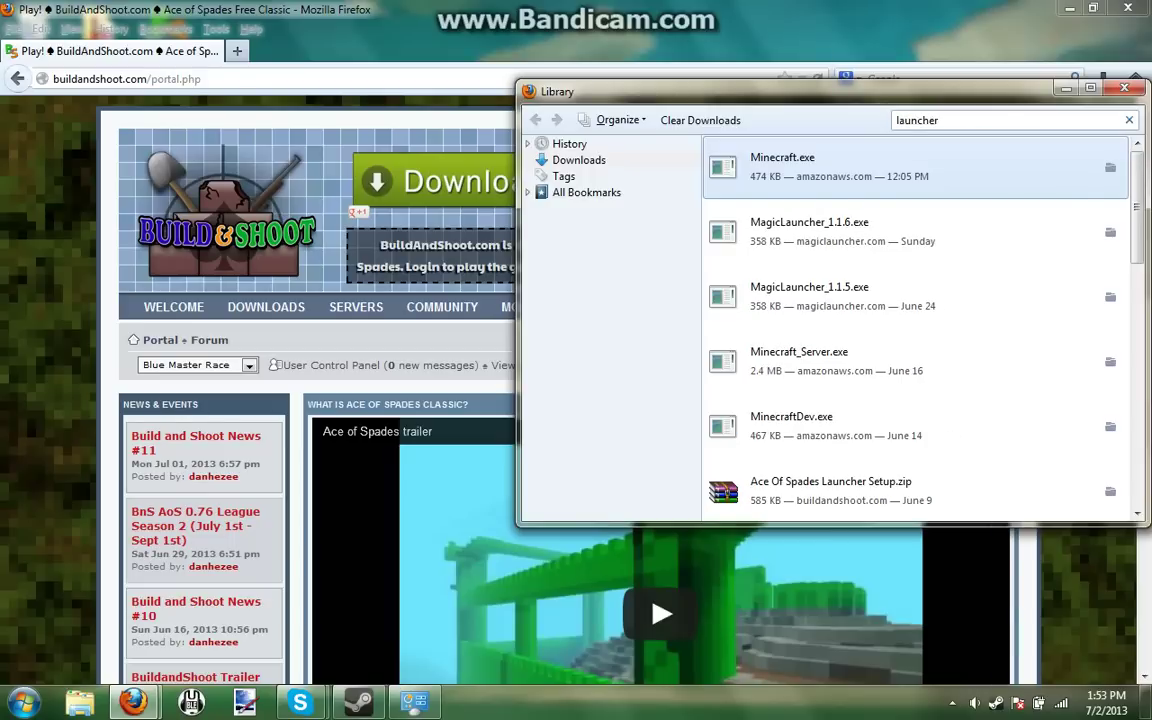
pyautogui.scroll(-10, 915, 330)
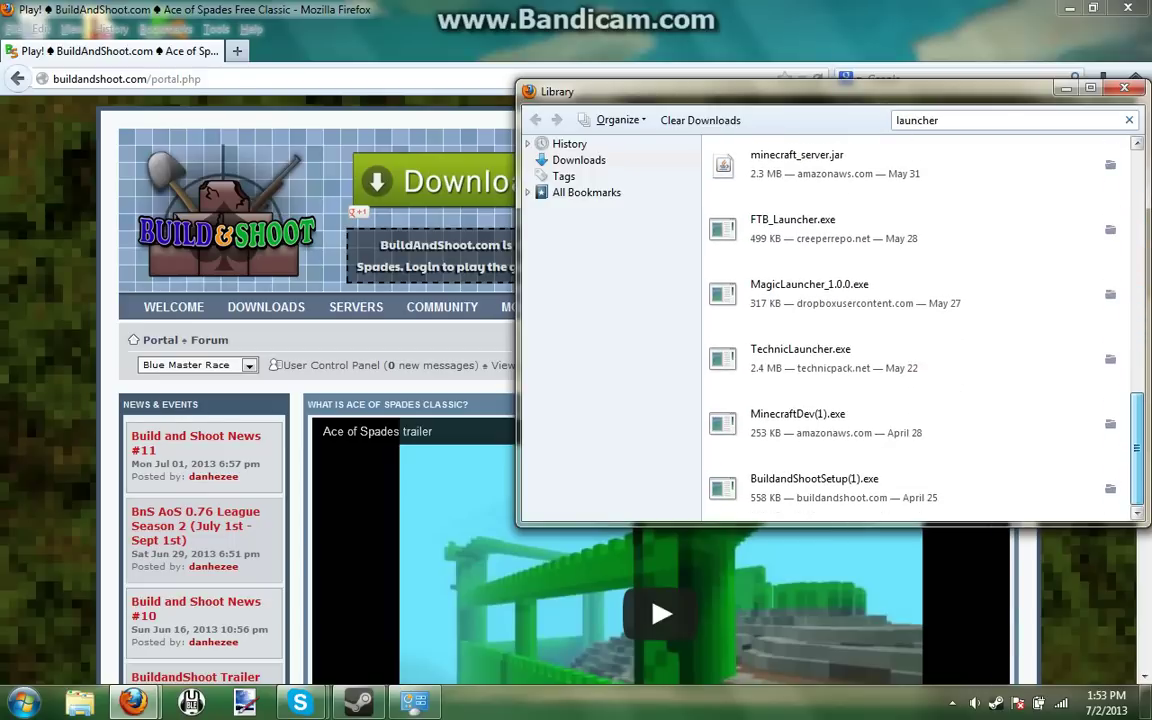
pyautogui.click(1110, 488)
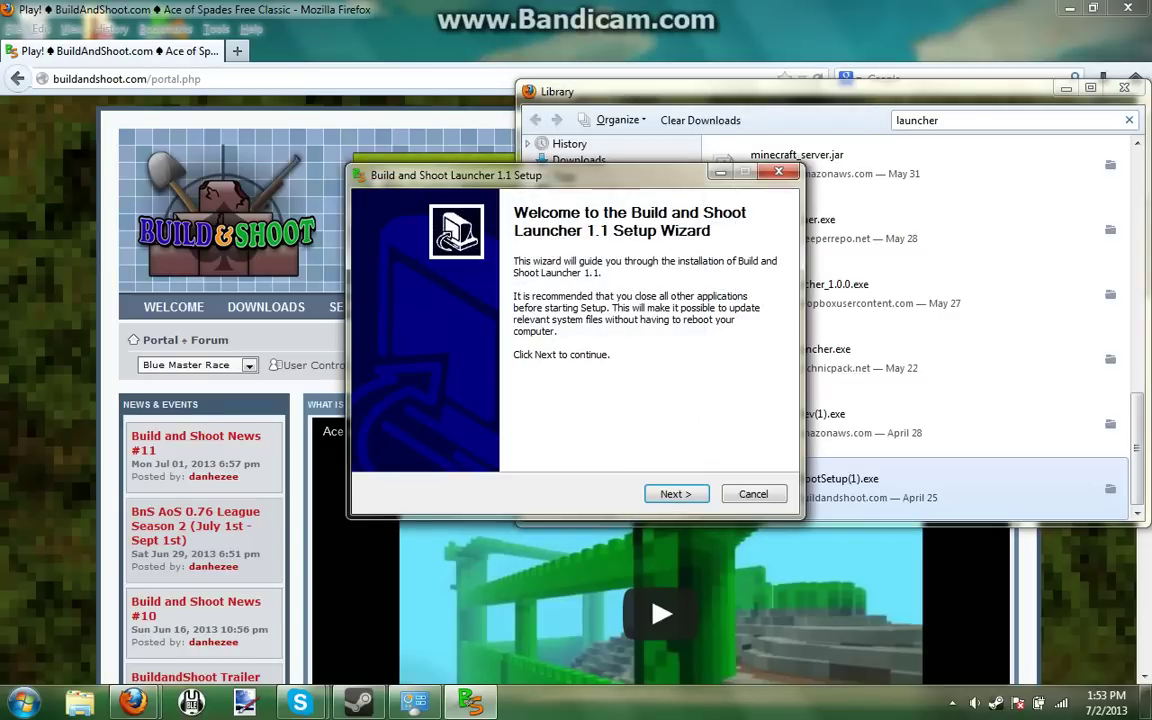
# Step: Install launcher 1.1, update it to v1.2, and close the Firefox downloads library
pyautogui.press('Return')
pyautogui.press('Return')
pyautogui.press('Return')
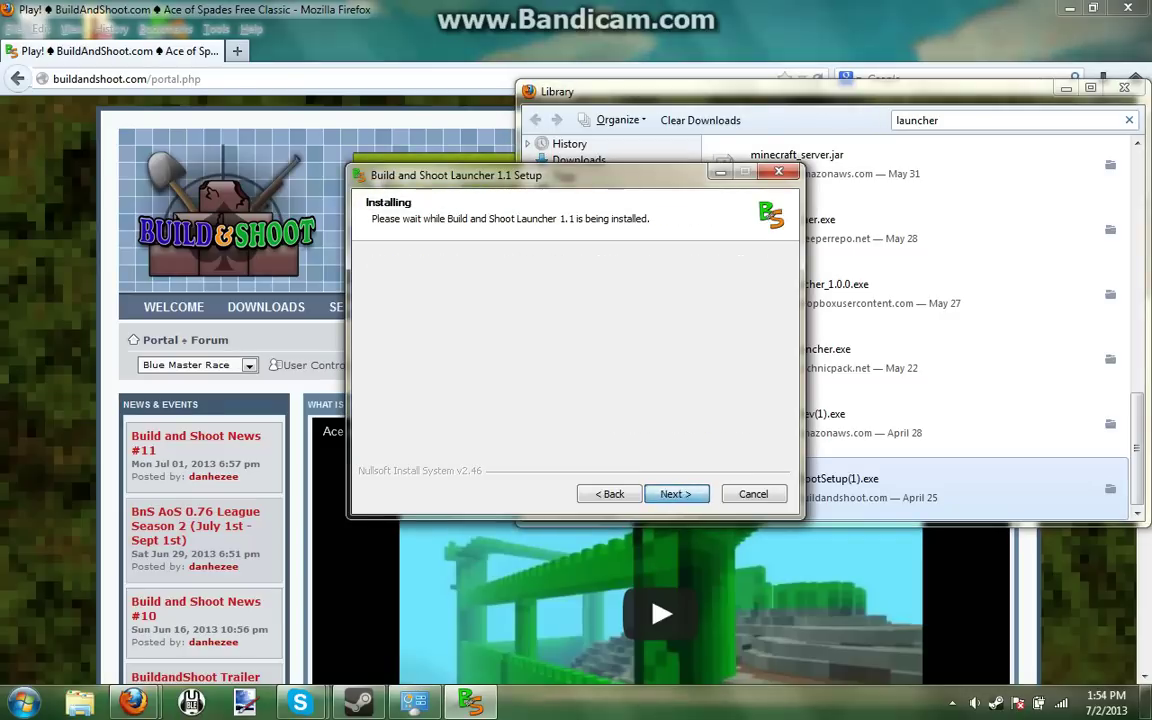
pyautogui.press('Return')
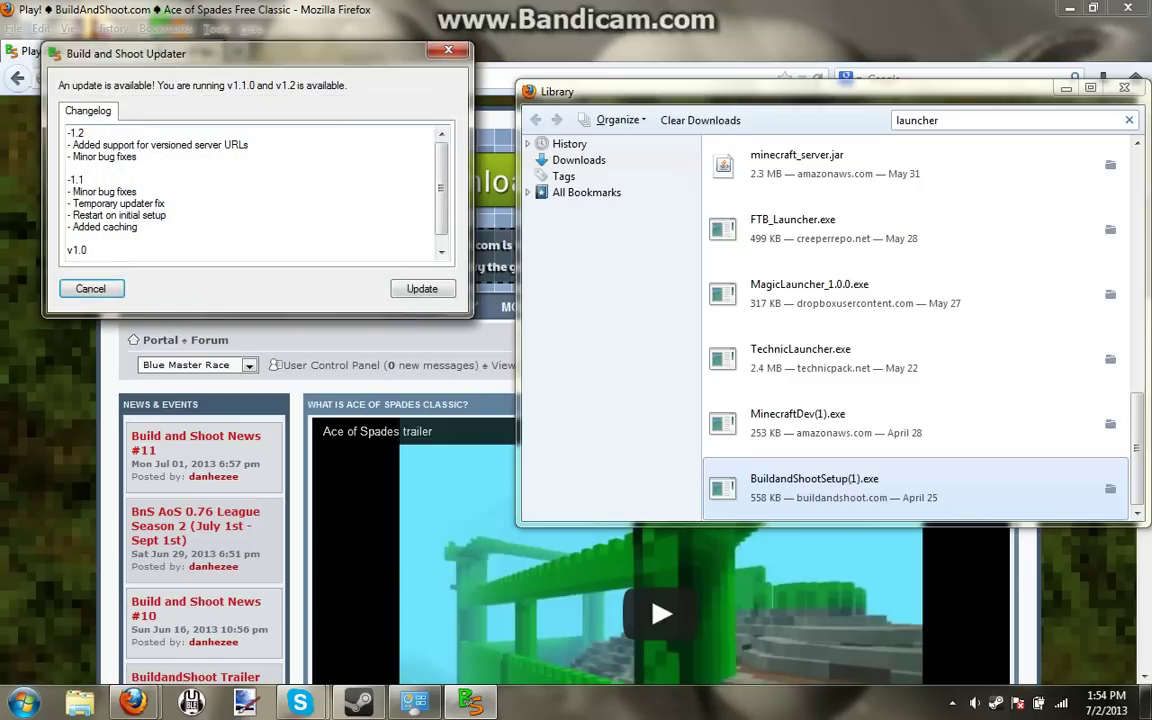
pyautogui.press('Return')
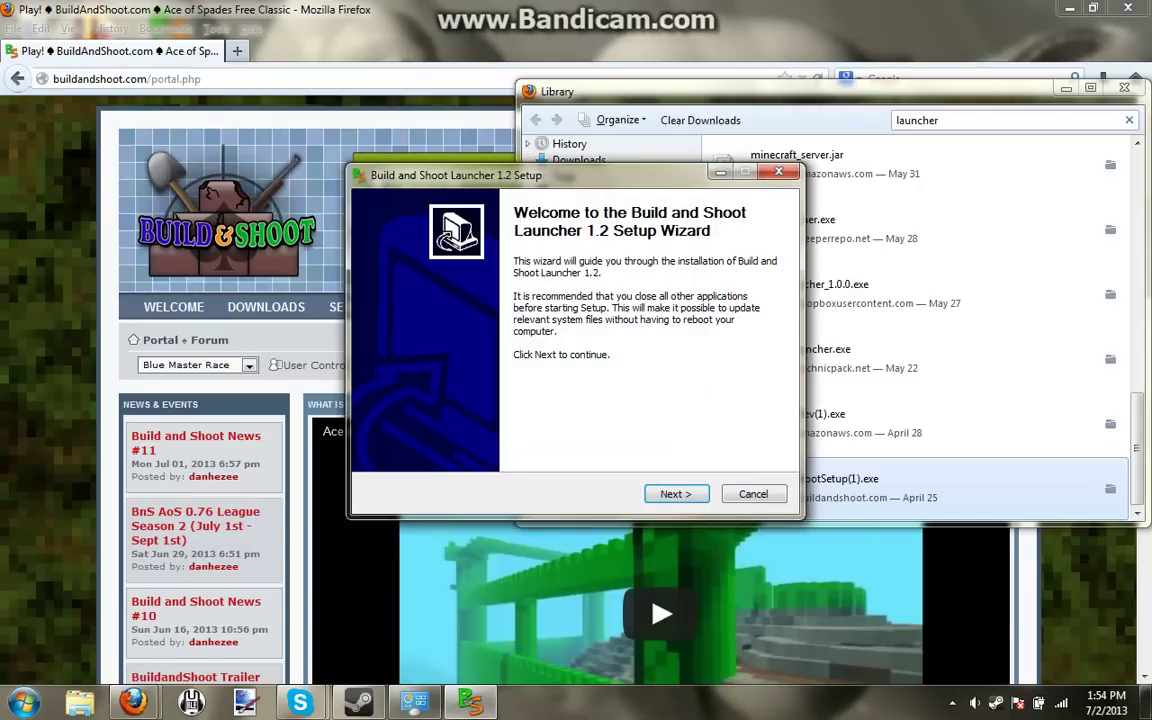
pyautogui.press('Return')
pyautogui.press('Return')
pyautogui.press('Return')
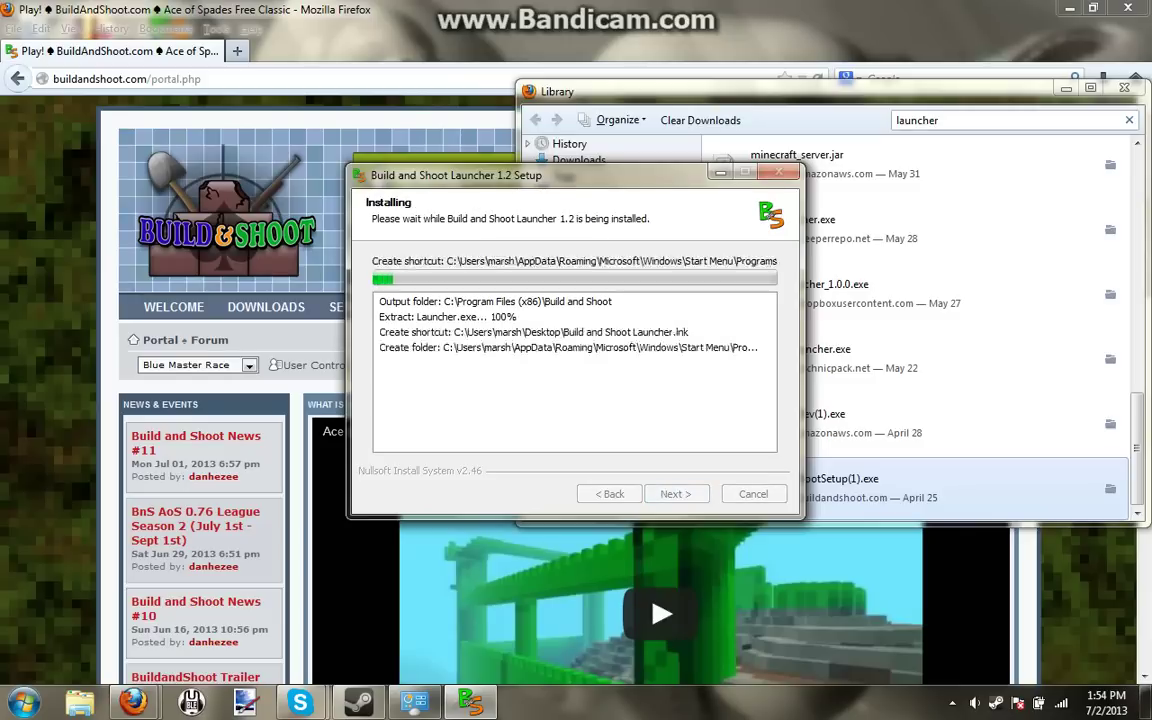
pyautogui.press('Return')
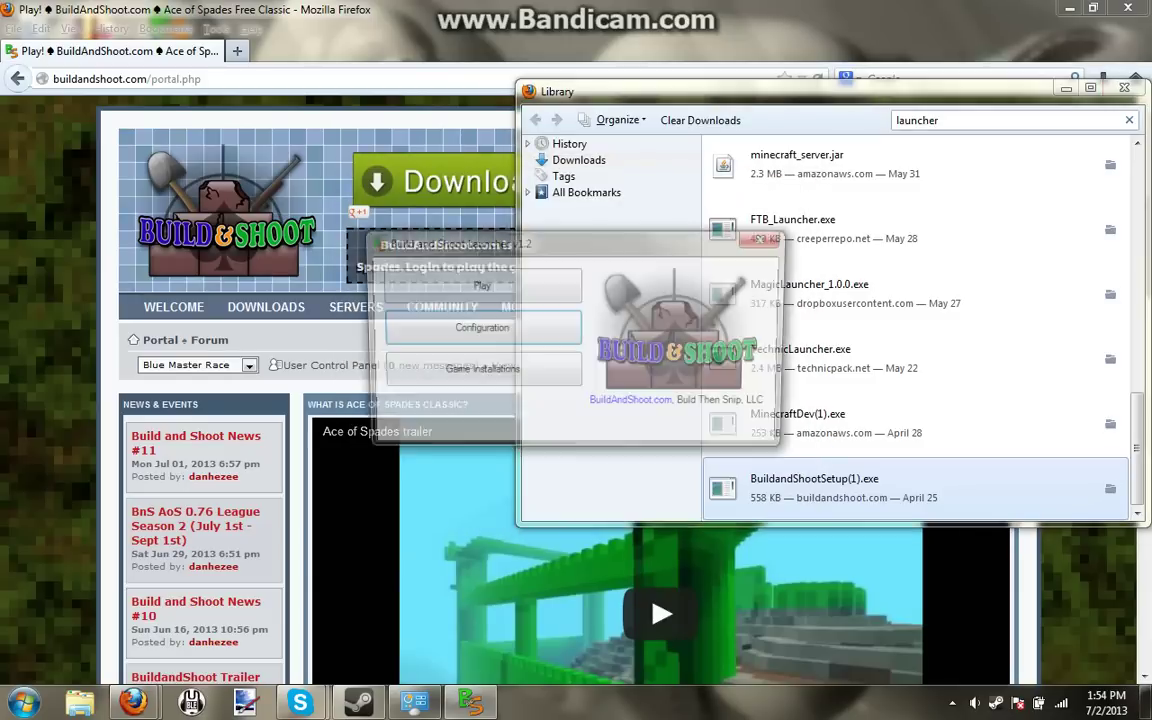
pyautogui.hotkey('ctrl', 'w')
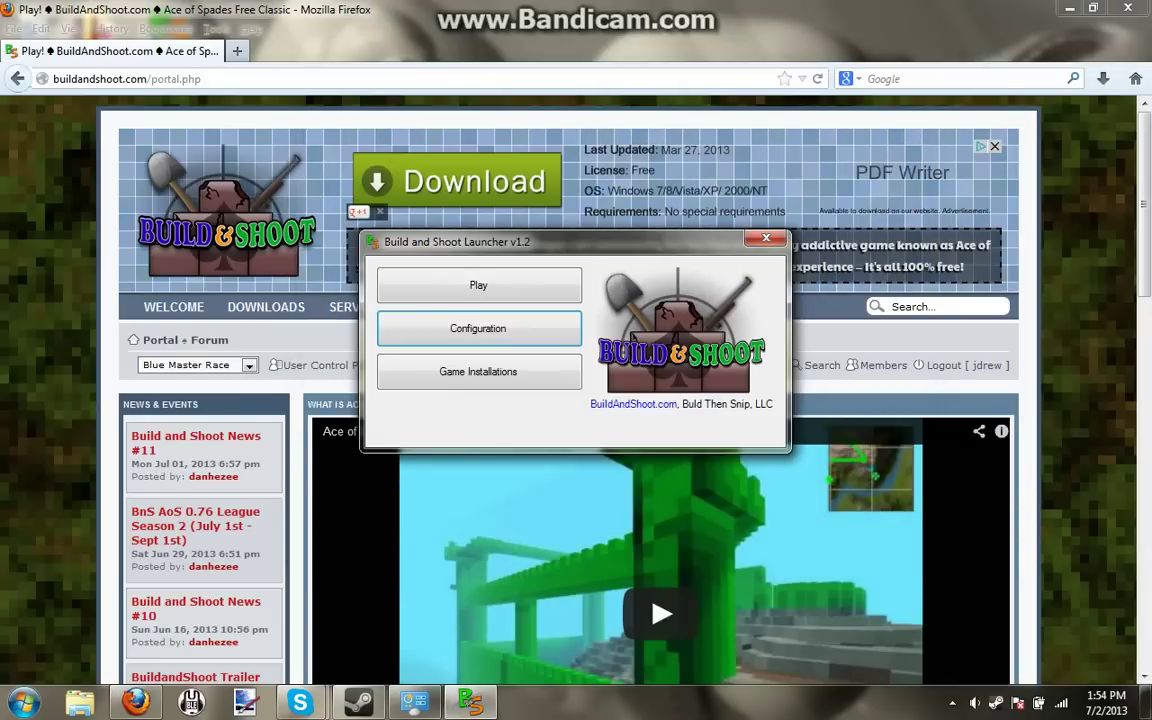
# Step: Remove both the existing 0.75 and 0.76 game installations from the launcher
pyautogui.press('super+d')
pyautogui.hotkey('alt', 'Tab')
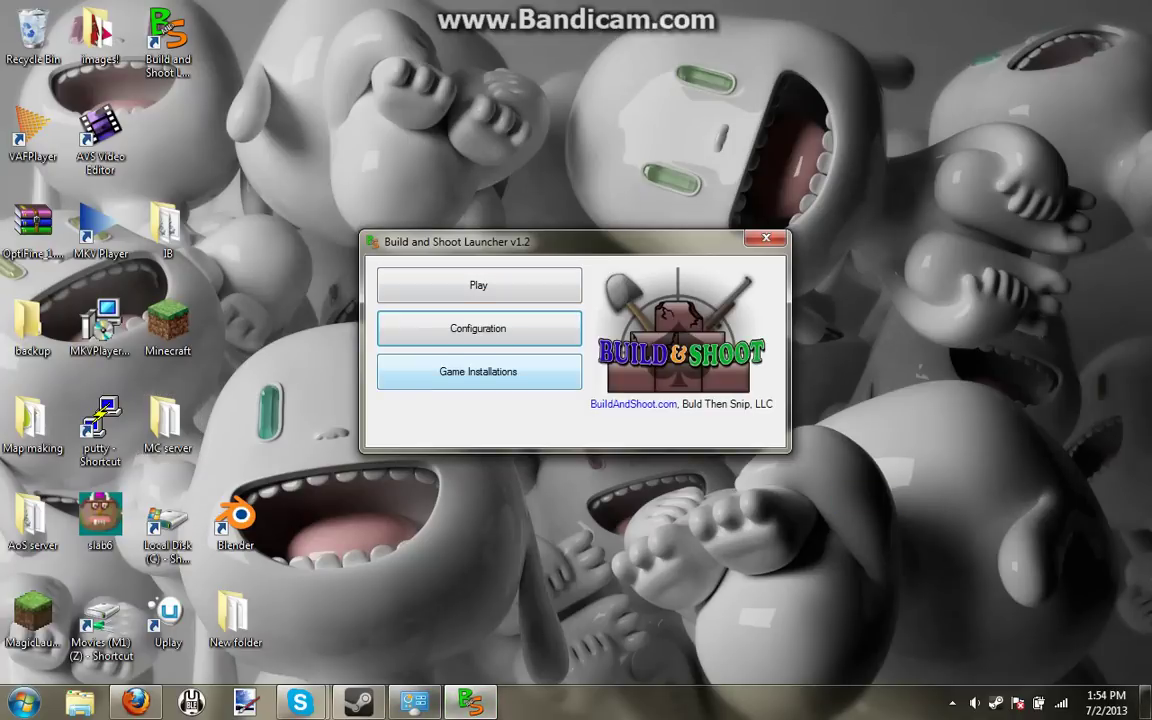
pyautogui.click(478, 371)
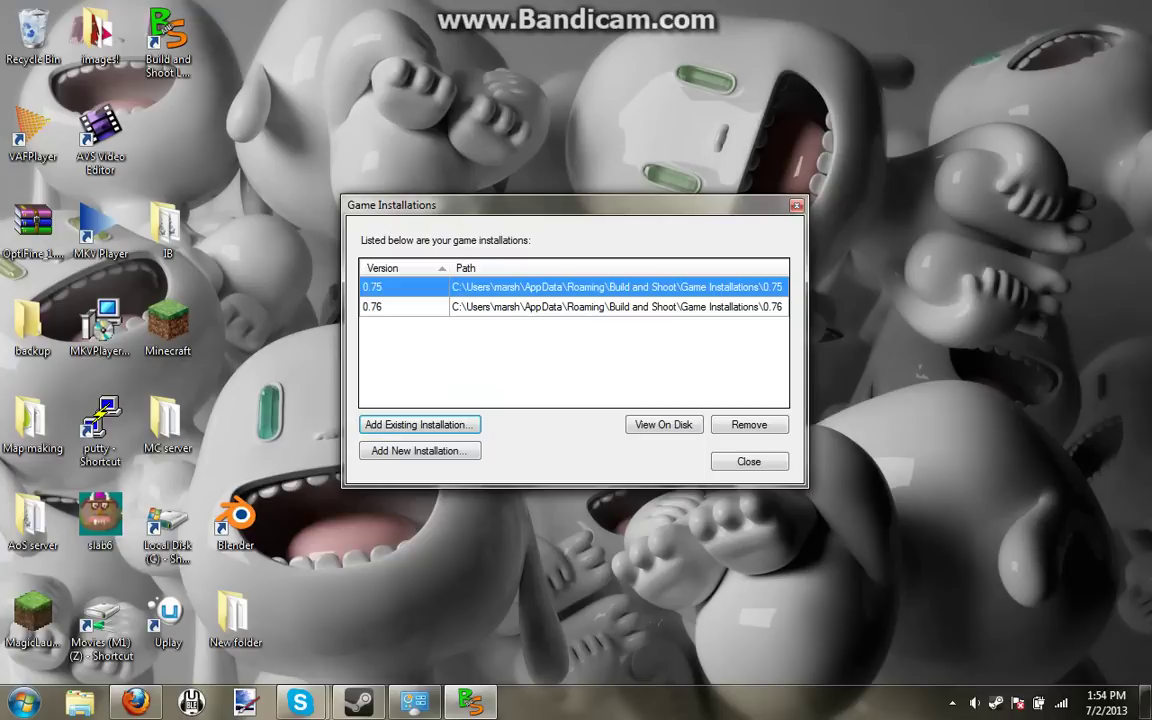
pyautogui.click(749, 424)
pyautogui.click(749, 424)
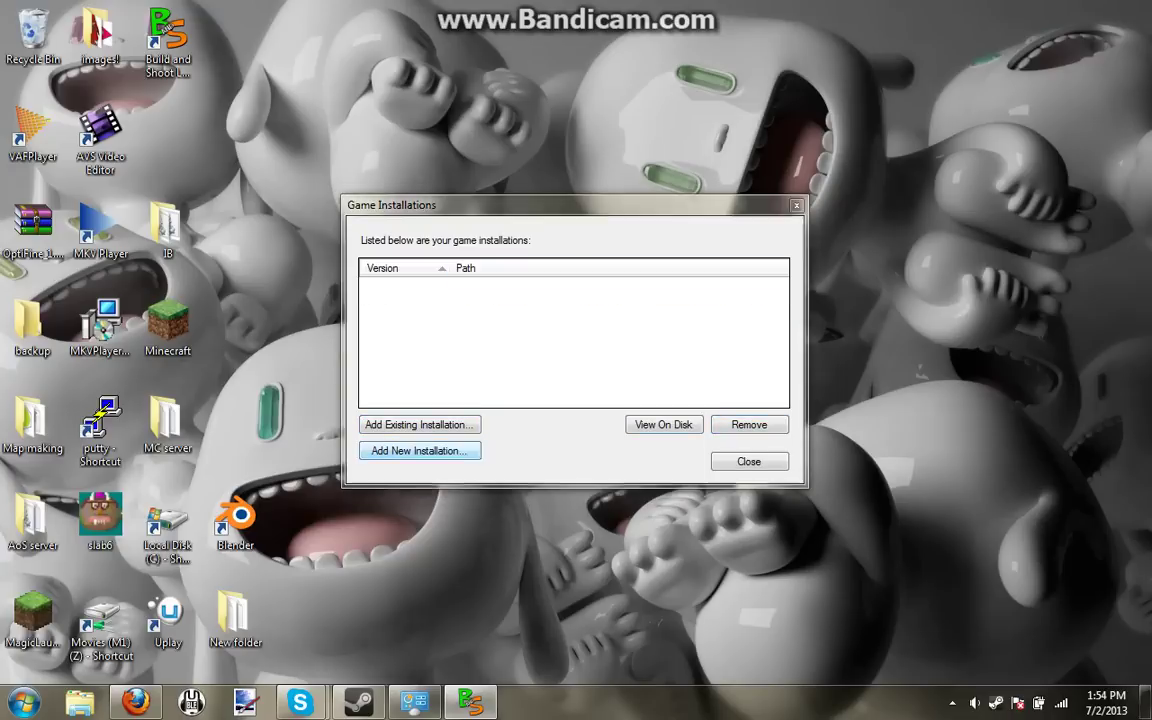
# Step: Add new installations from aos075install(1) and aos076install_rc10(1)
pyautogui.click(420, 450)
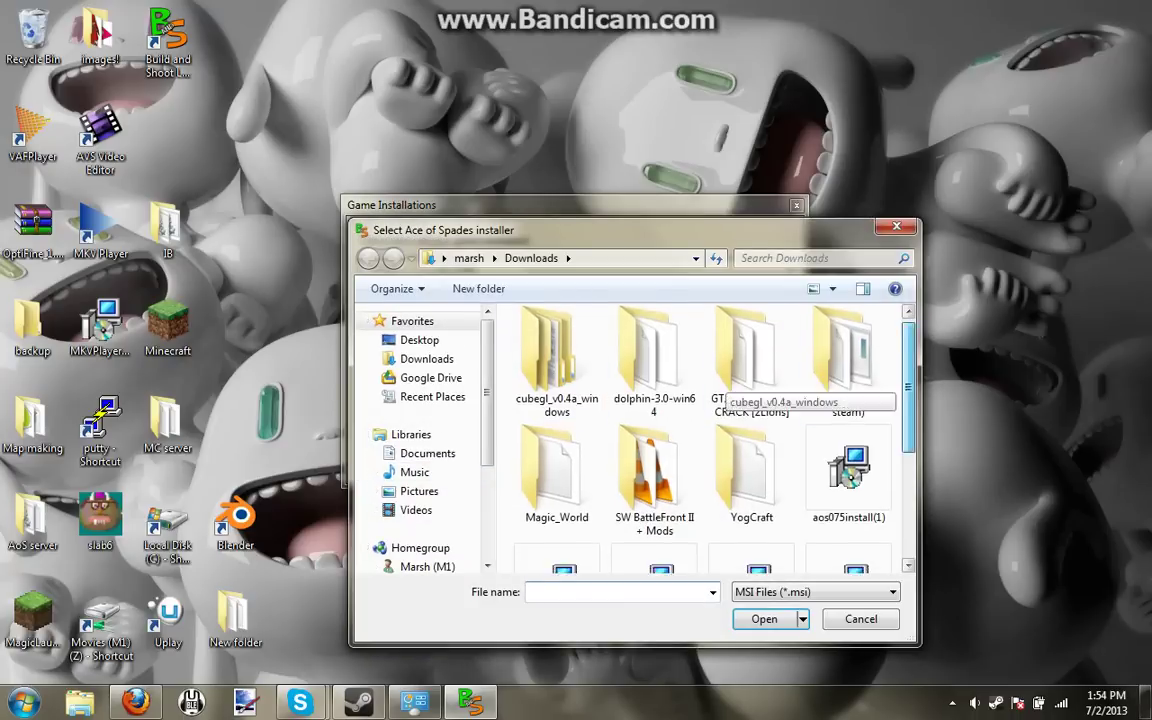
pyautogui.scroll(-2, 848, 420)
pyautogui.doubleClick(848, 350)
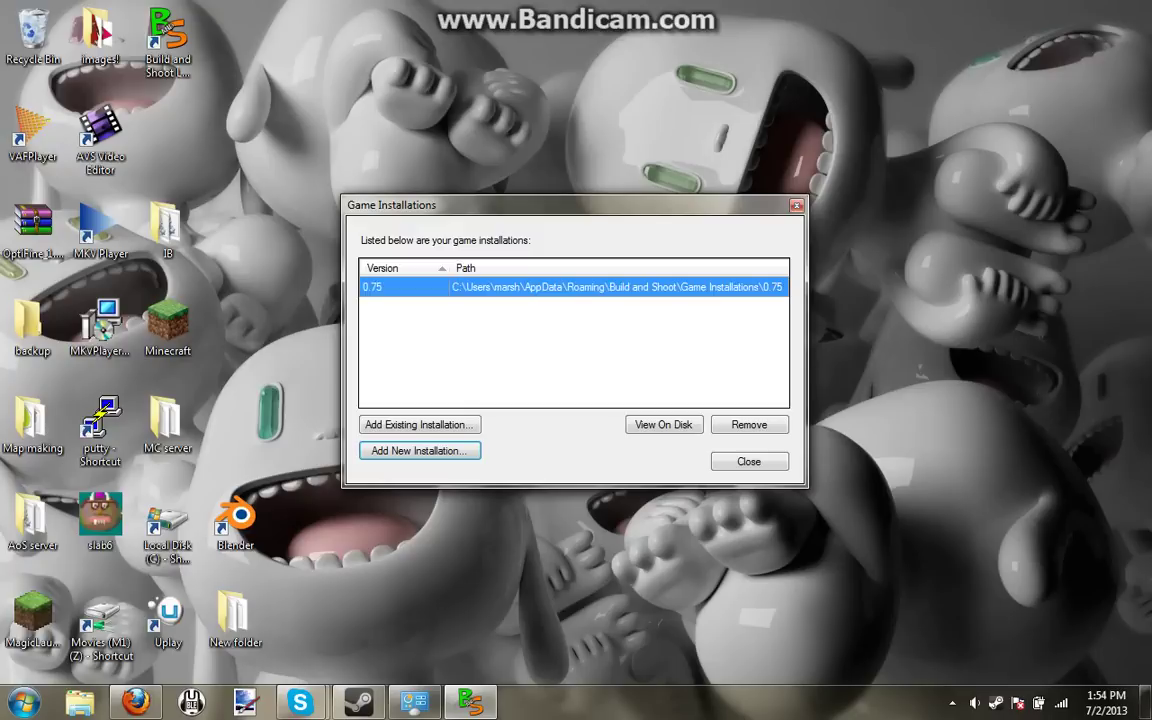
pyautogui.press('Return')
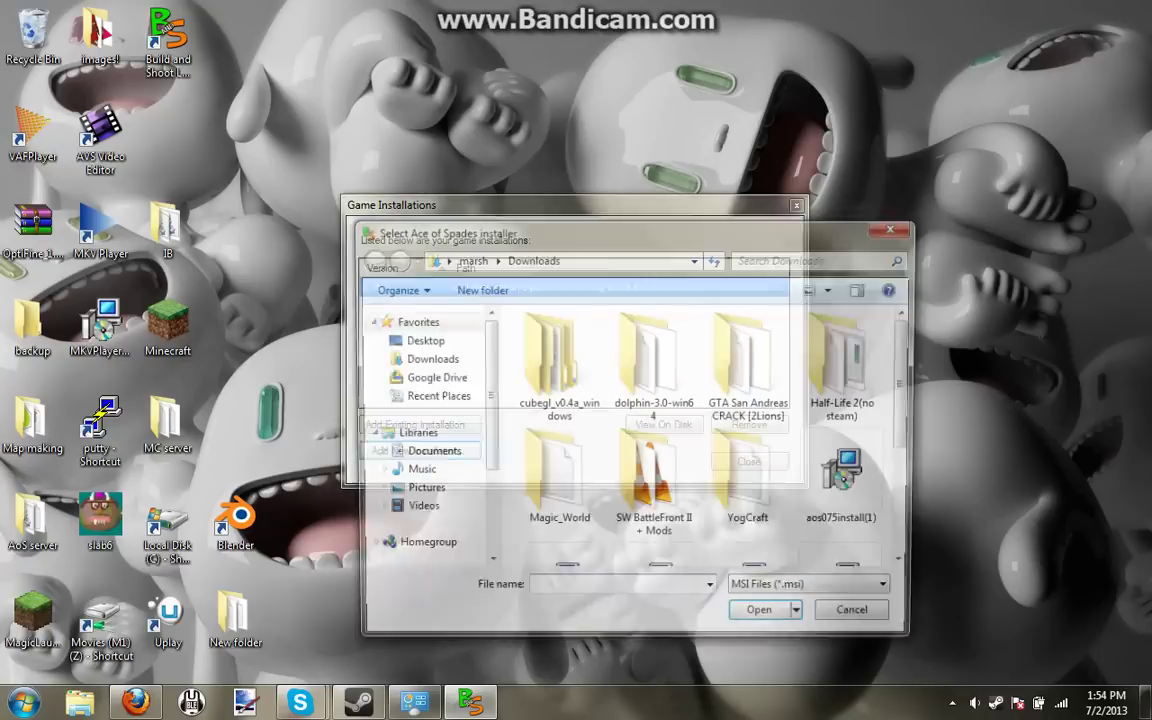
pyautogui.moveTo(500, 230); pyautogui.dragTo(480, 126)
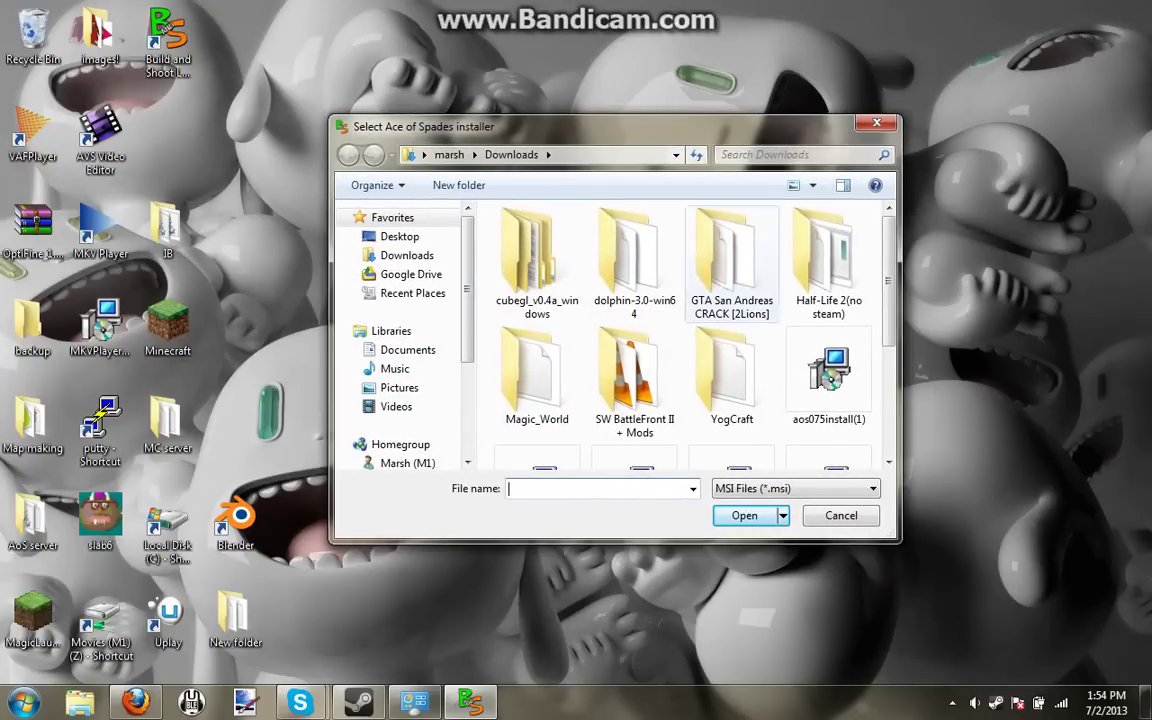
pyautogui.scroll(-1, 680, 330)
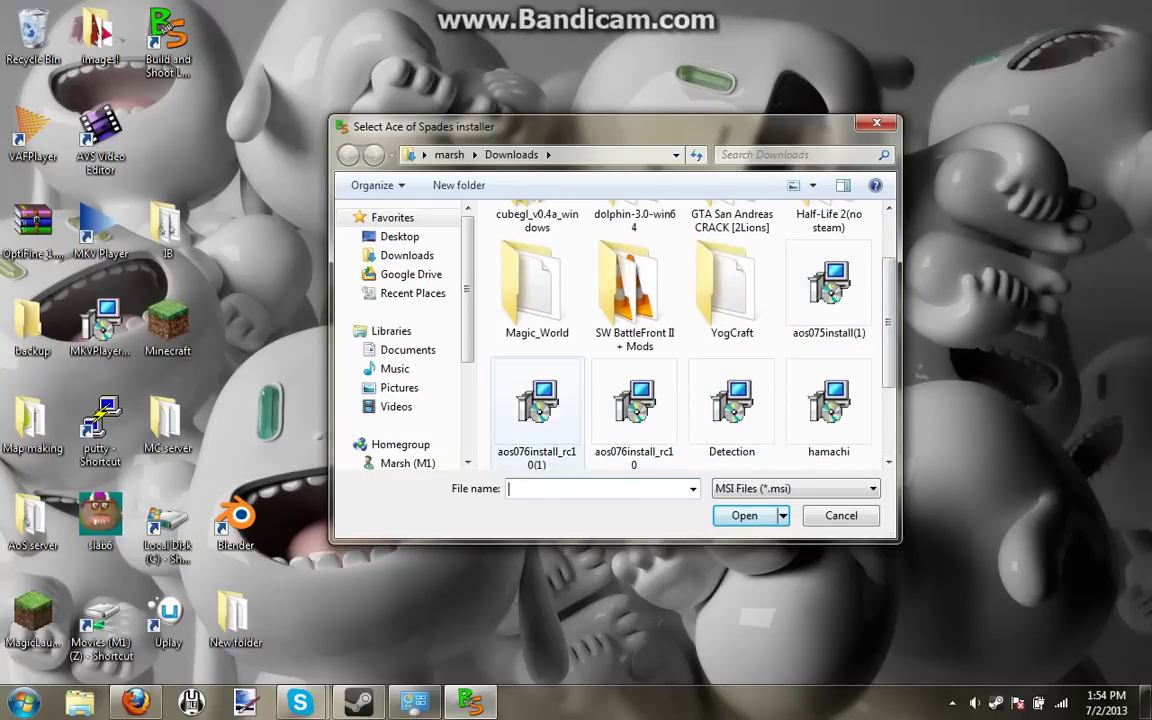
pyautogui.doubleClick(536, 405)
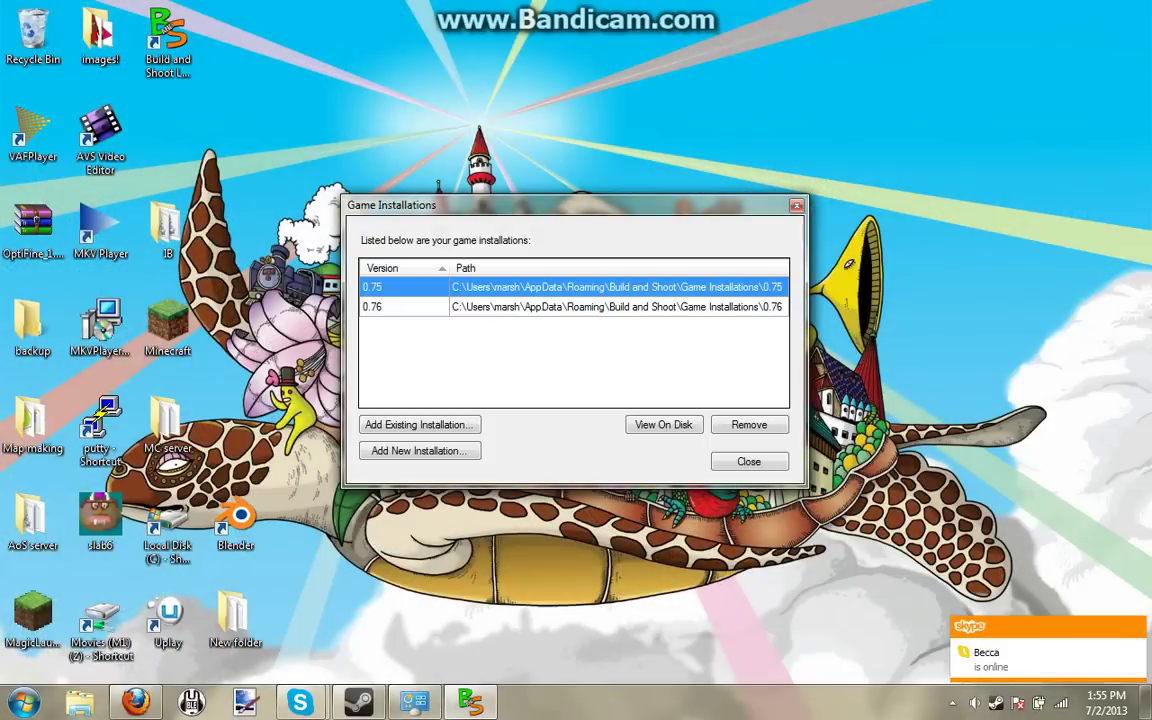
# Step: Browse the 0.75 folder and its png subfolder, then the 0.76 aosbeta folder
pyautogui.click(663, 424)
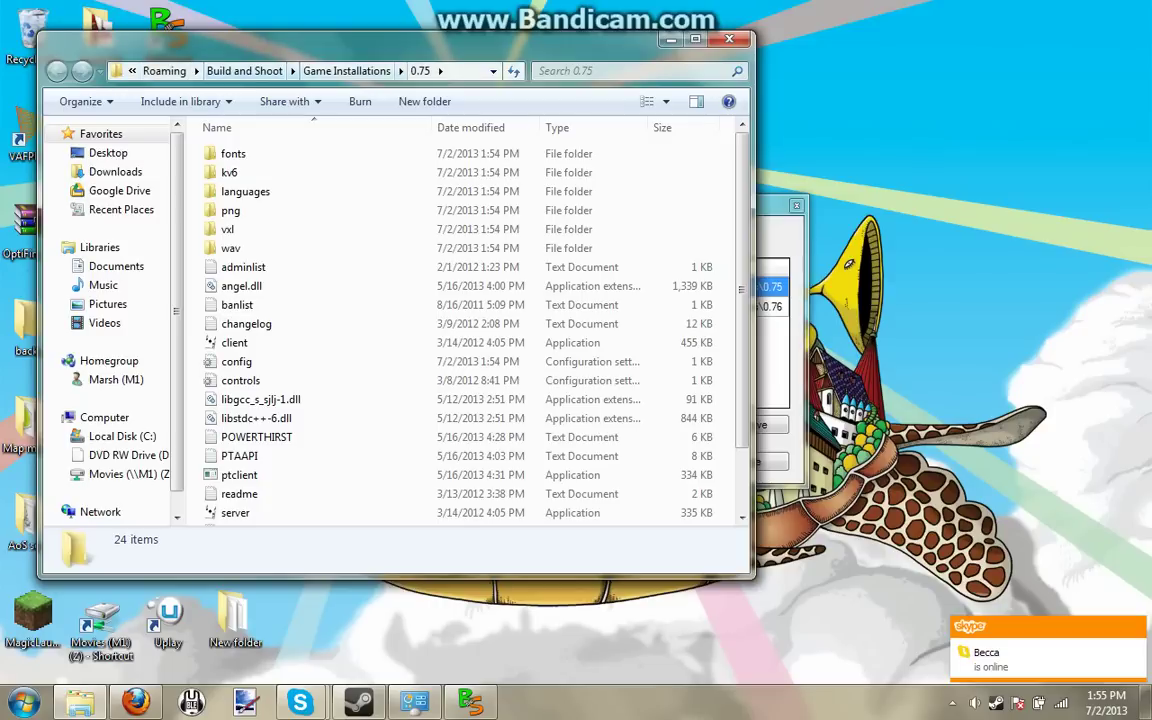
pyautogui.click(346, 70)
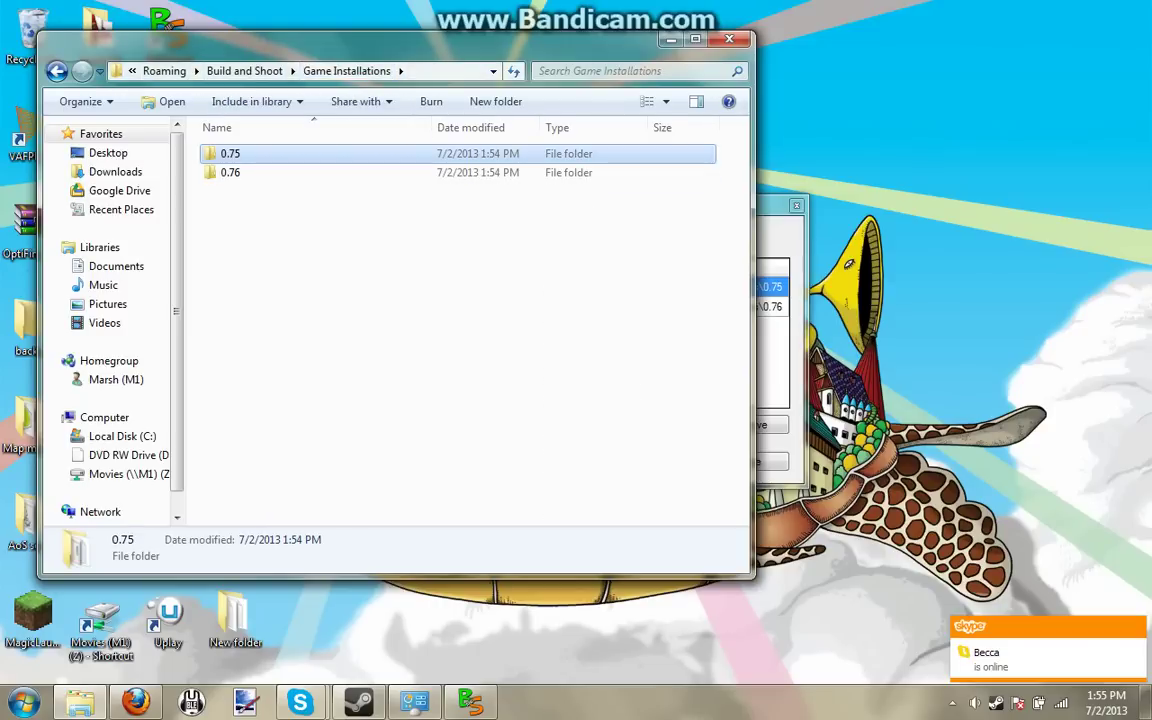
pyautogui.click(244, 70)
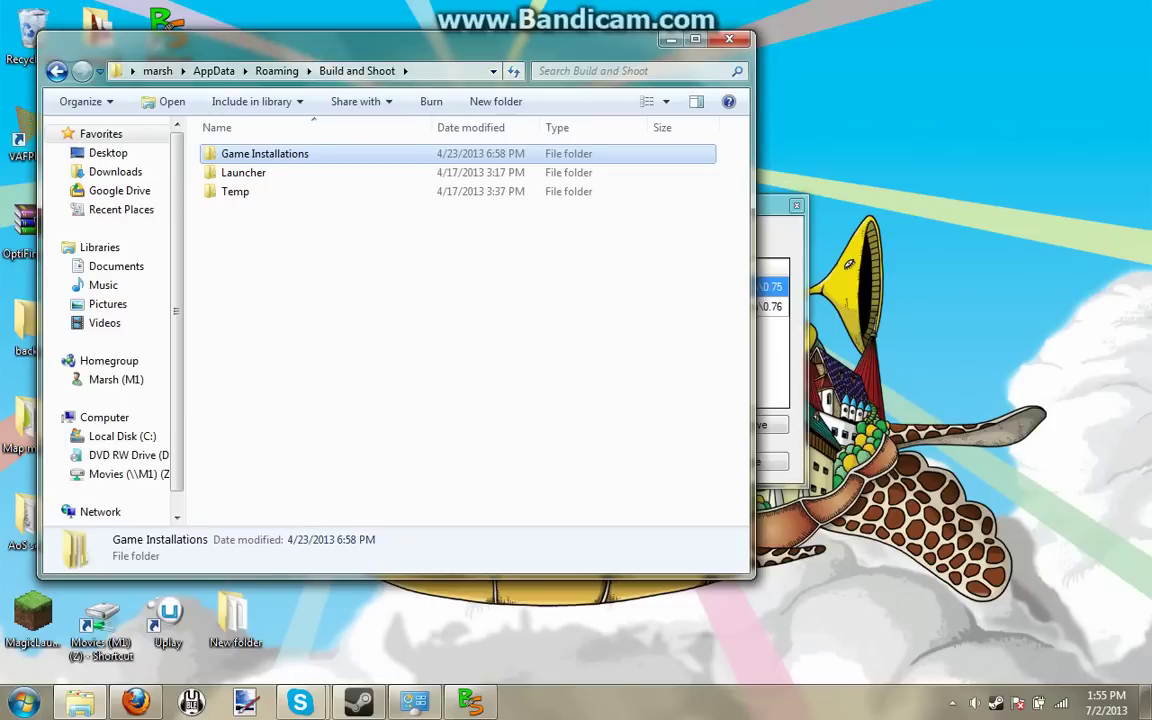
pyautogui.press('Return')
pyautogui.press('Return')
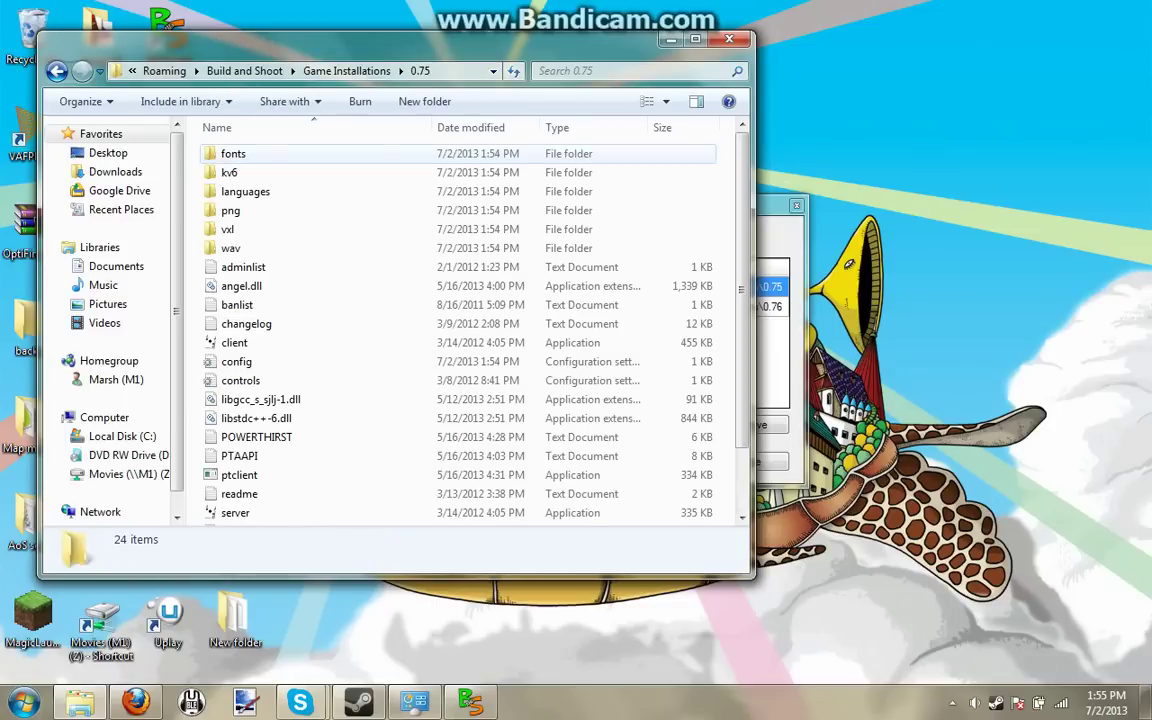
pyautogui.doubleClick(230, 210)
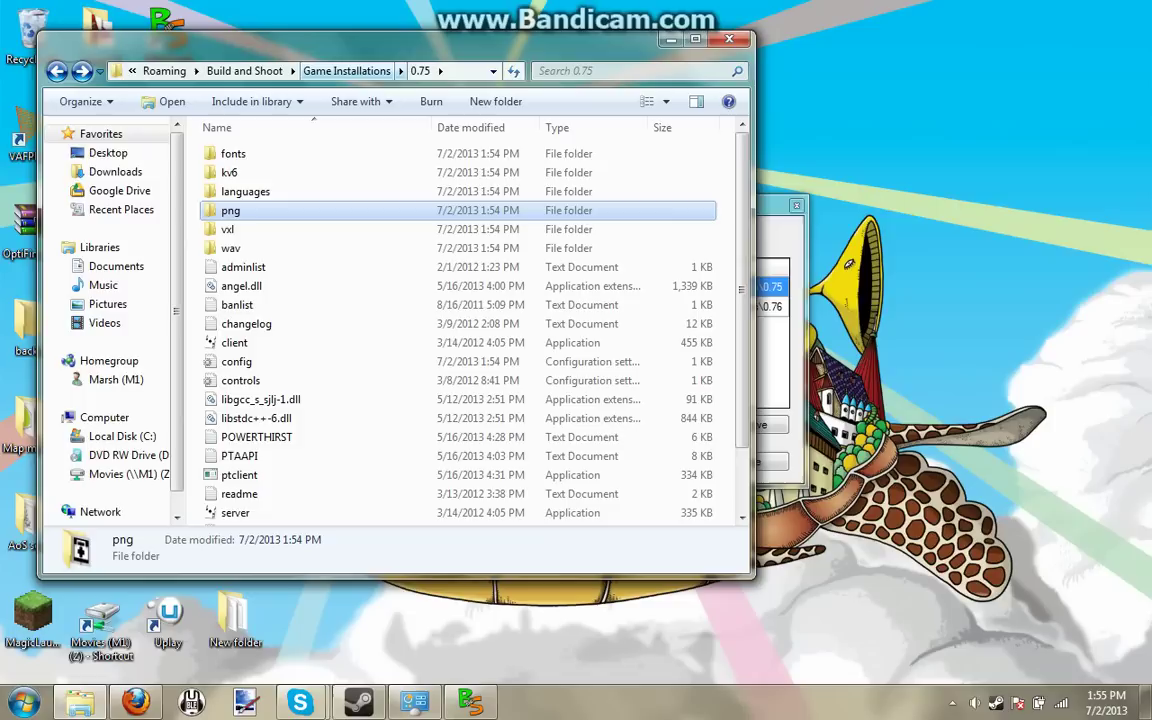
pyautogui.press('BackSpace')
pyautogui.press('Down')
pyautogui.press('Return')
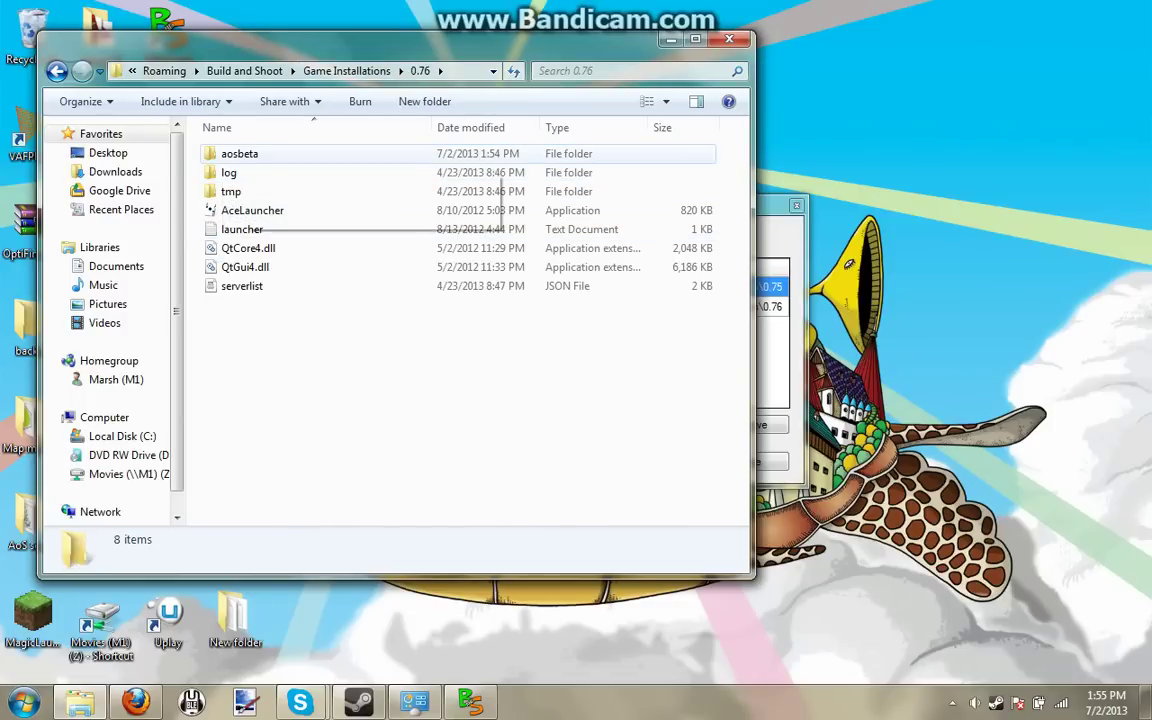
pyautogui.doubleClick(239, 155)
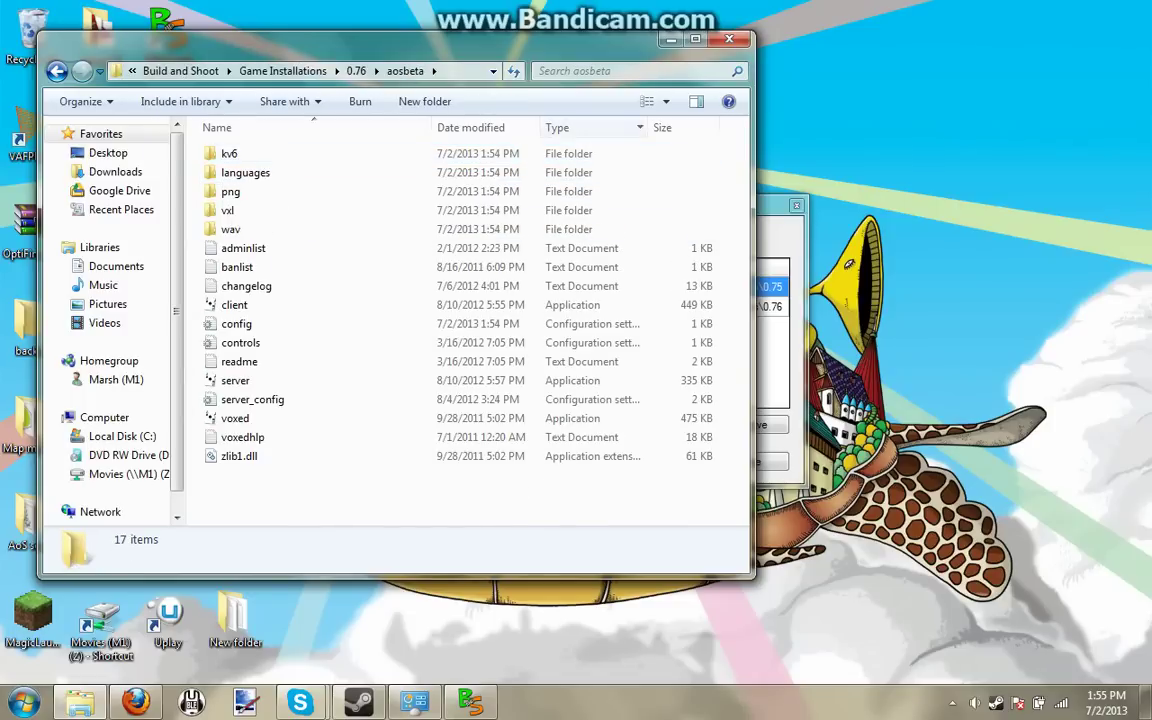
# Step: Compare 0.75 and 0.76 configs, saving 0.75's 800x600, full screen, English settings
pyautogui.click(670, 39)
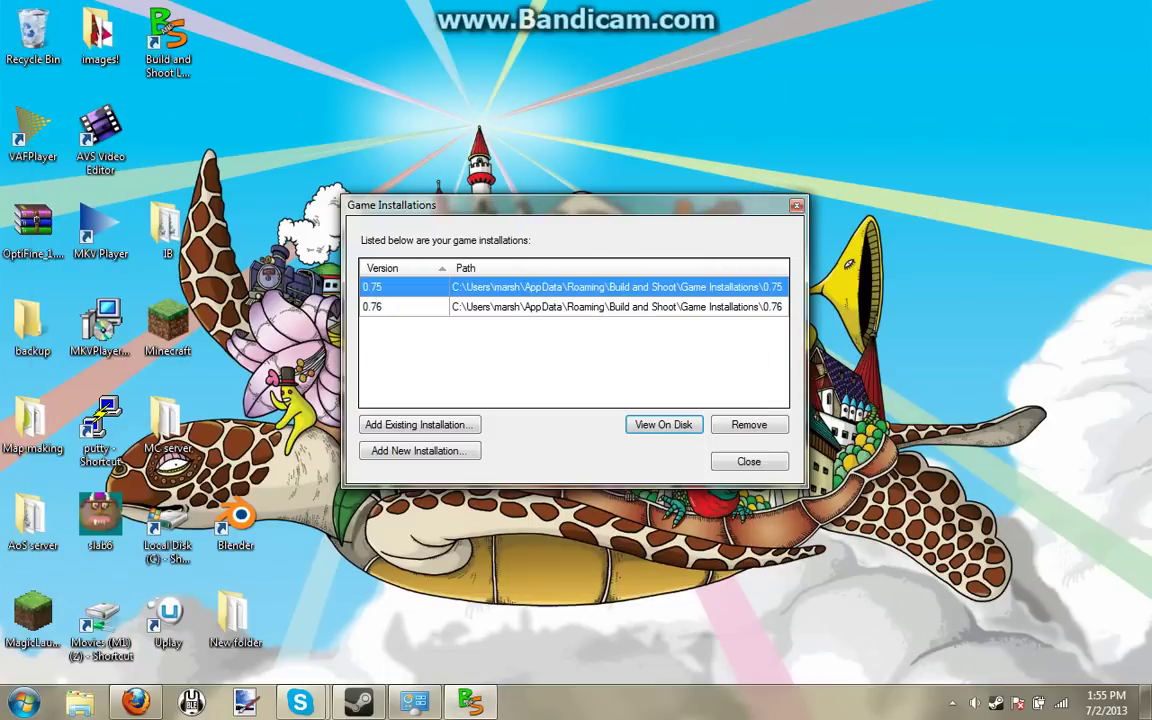
pyautogui.press('Escape')
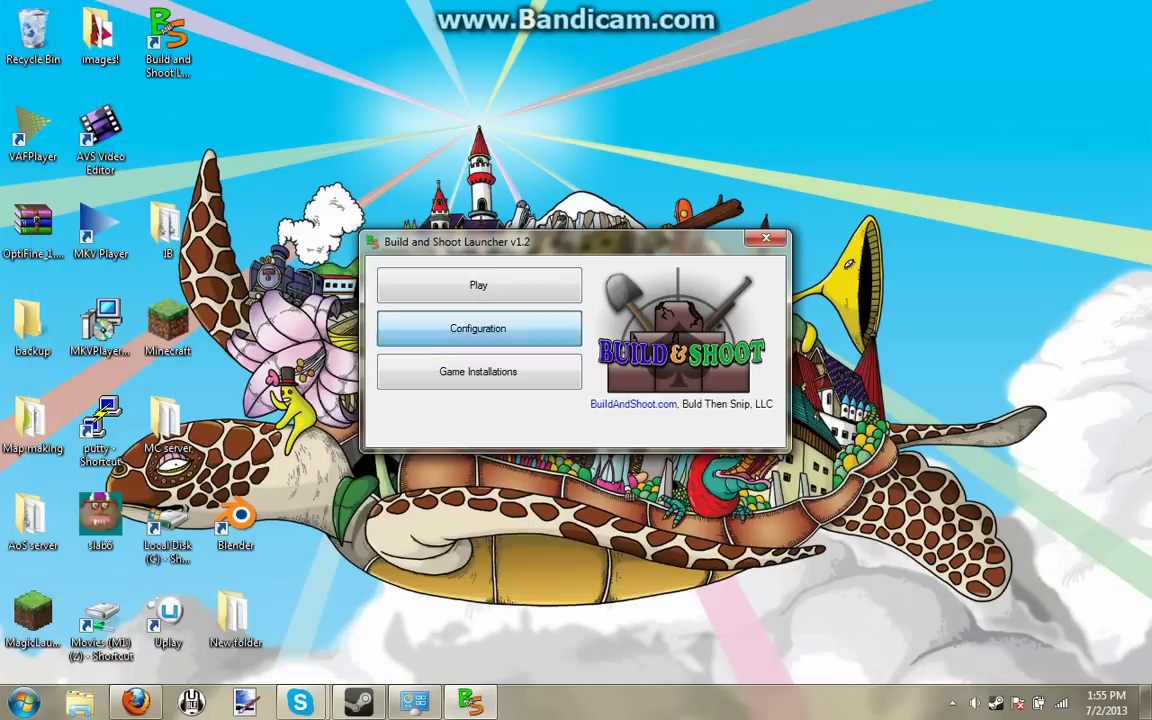
pyautogui.click(478, 328)
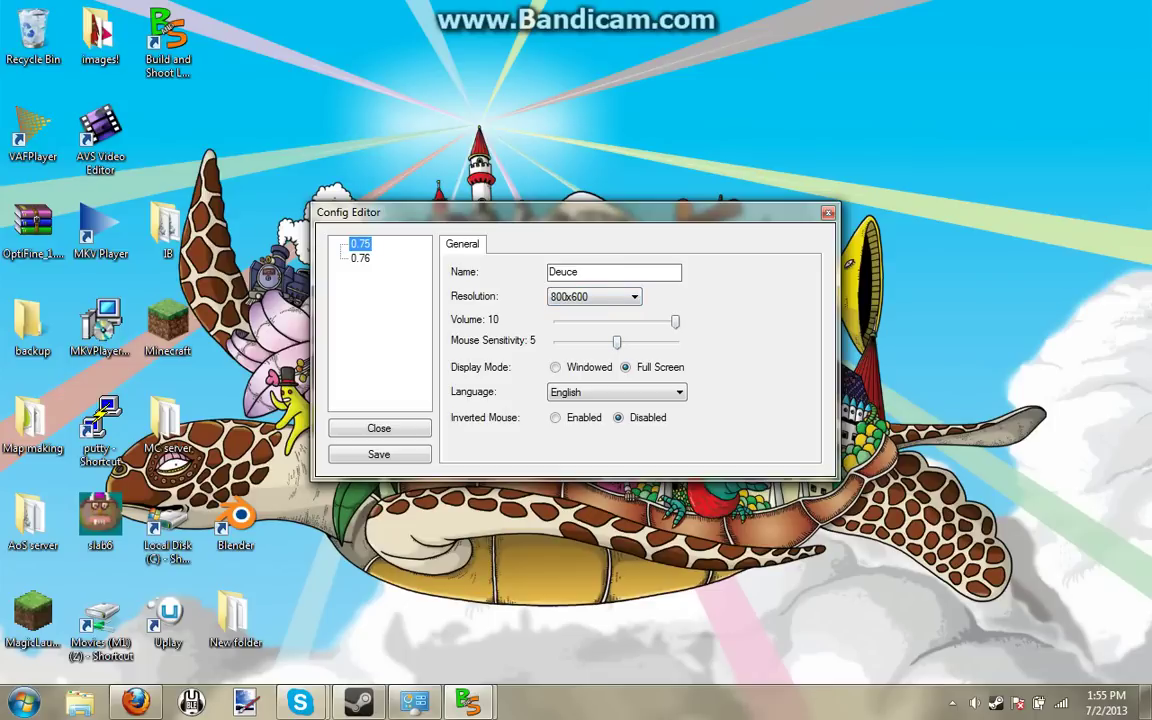
pyautogui.press('Down')
pyautogui.press('Up')
pyautogui.press('Down')
pyautogui.press('Up')
pyautogui.press('Tab')
pyautogui.press('Return')
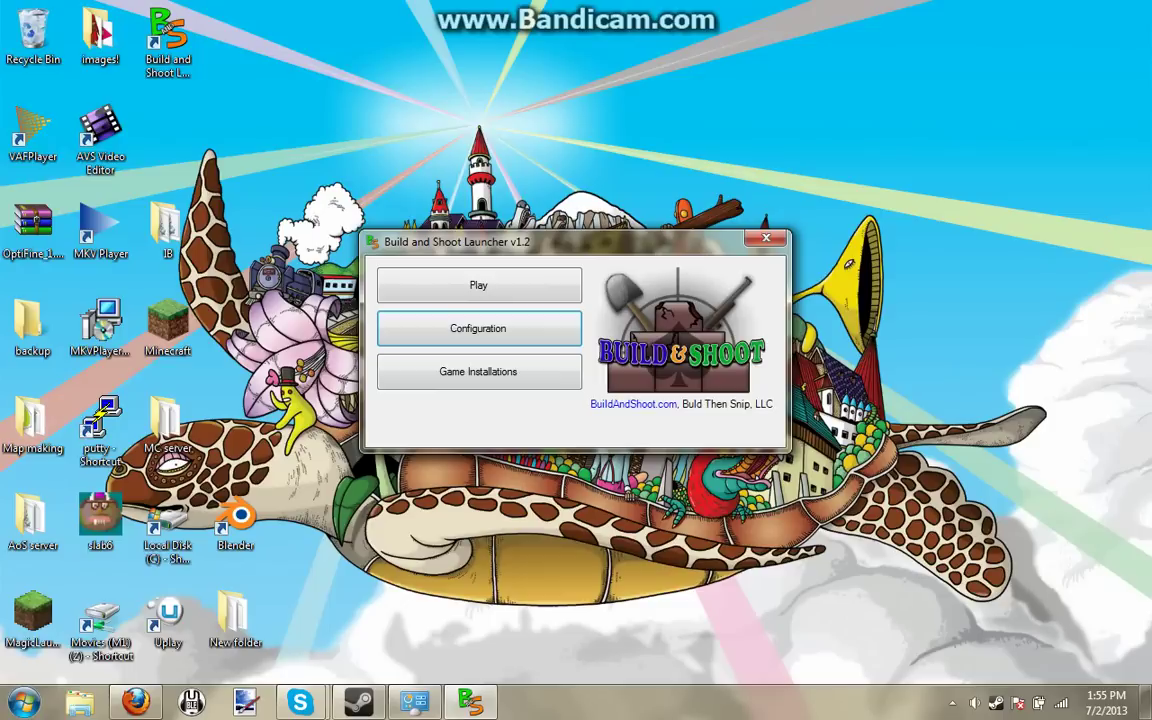
# Step: Launch Play to open the BuildAndShoot server list and filter it to version 0.76
pyautogui.hotkey('shift', 'Tab')
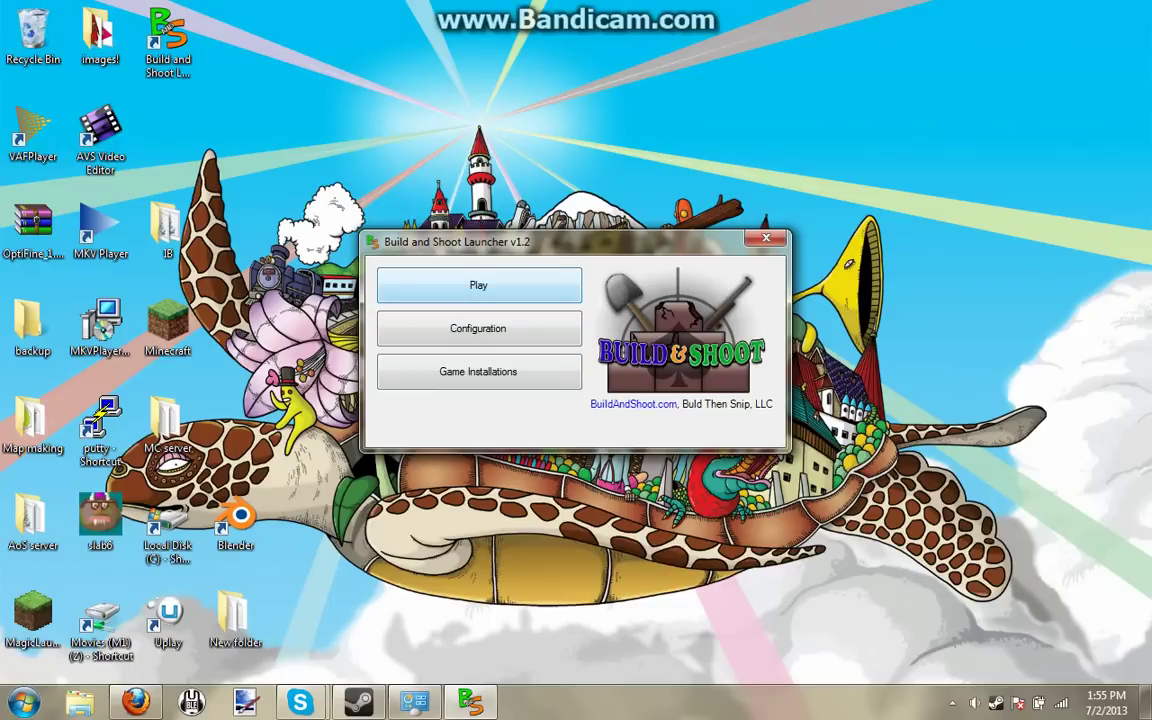
pyautogui.press('Return')
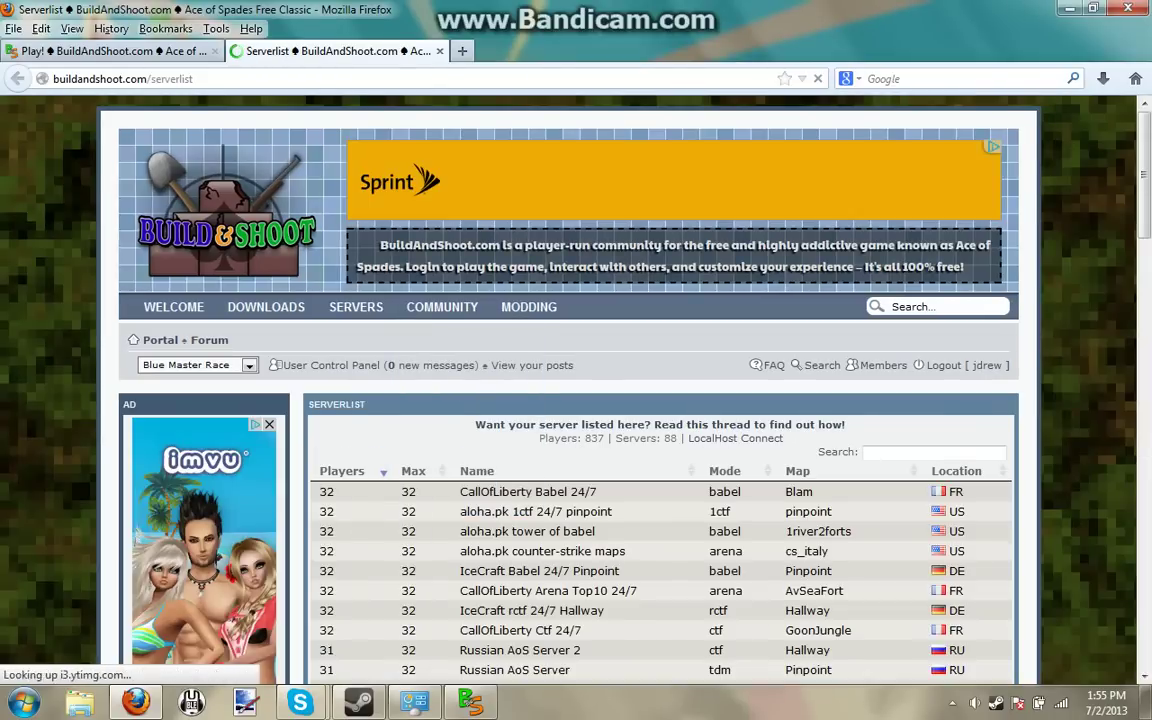
pyautogui.scroll(-1, 528, 443)
pyautogui.scroll(-9, 528, 443)
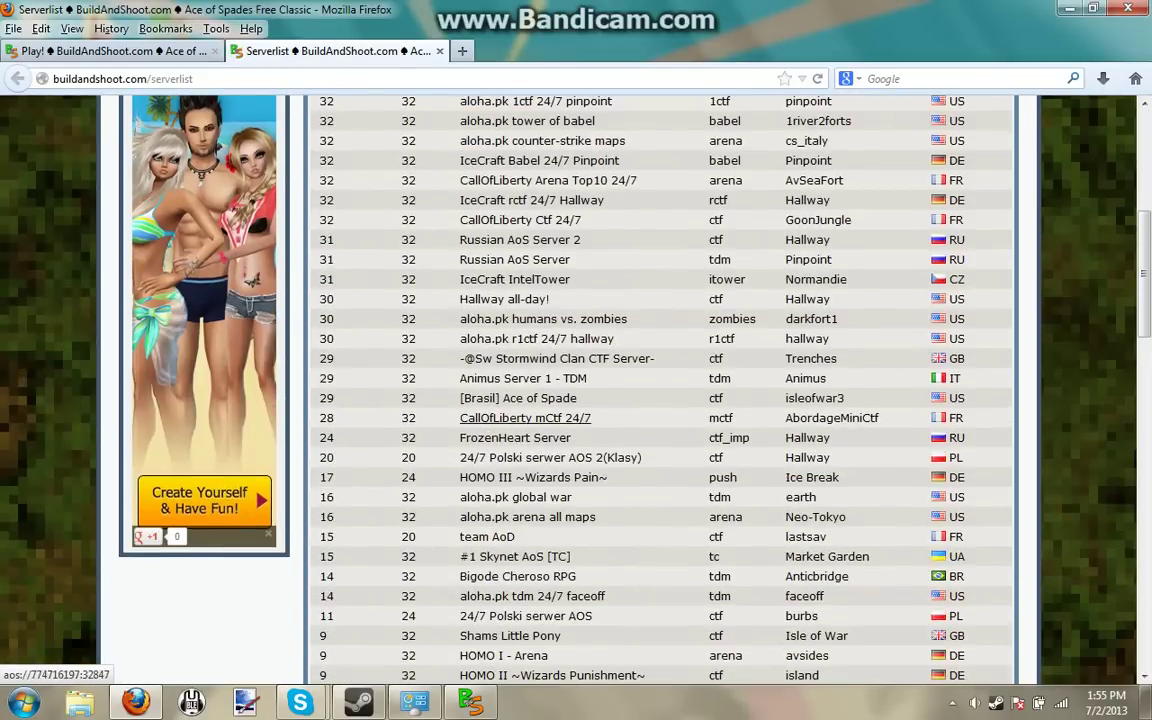
pyautogui.scroll(10, 450, 485)
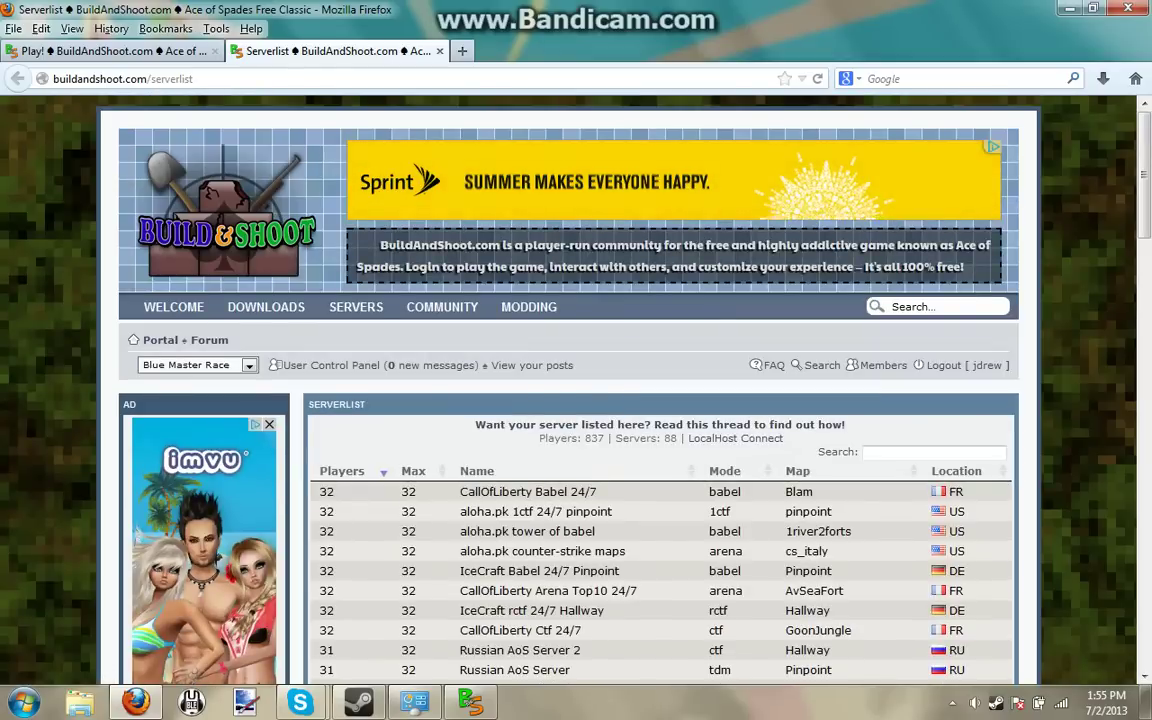
pyautogui.moveTo(356, 307)
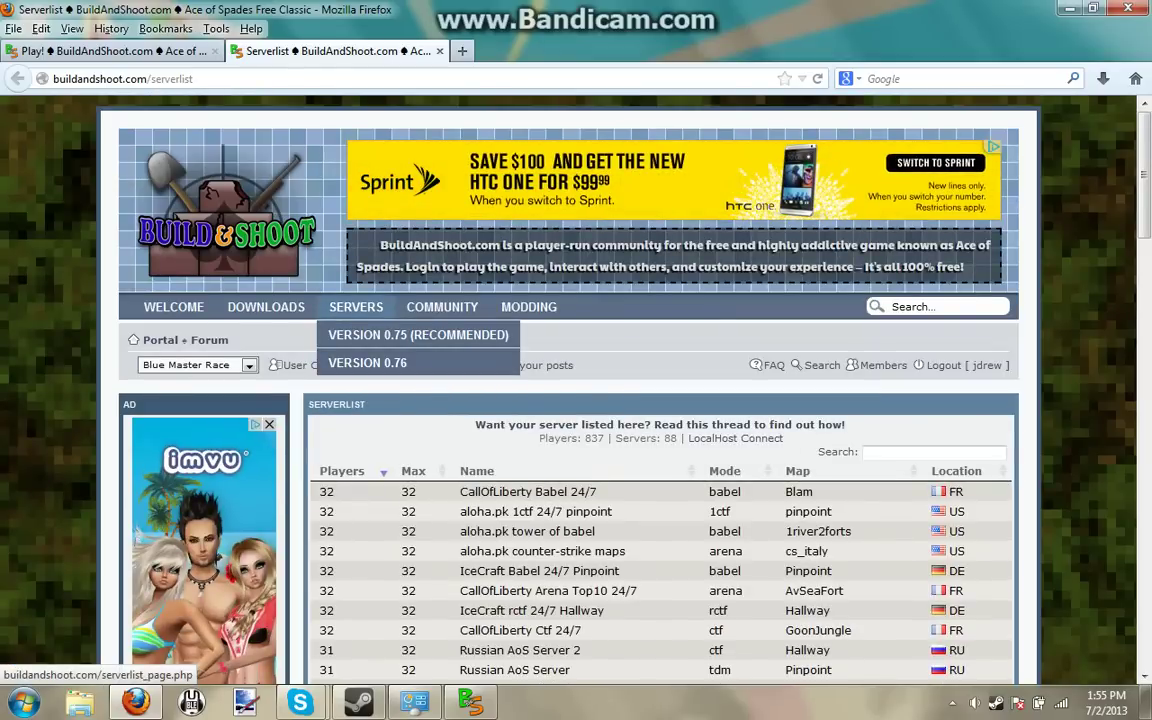
pyautogui.click(367, 363)
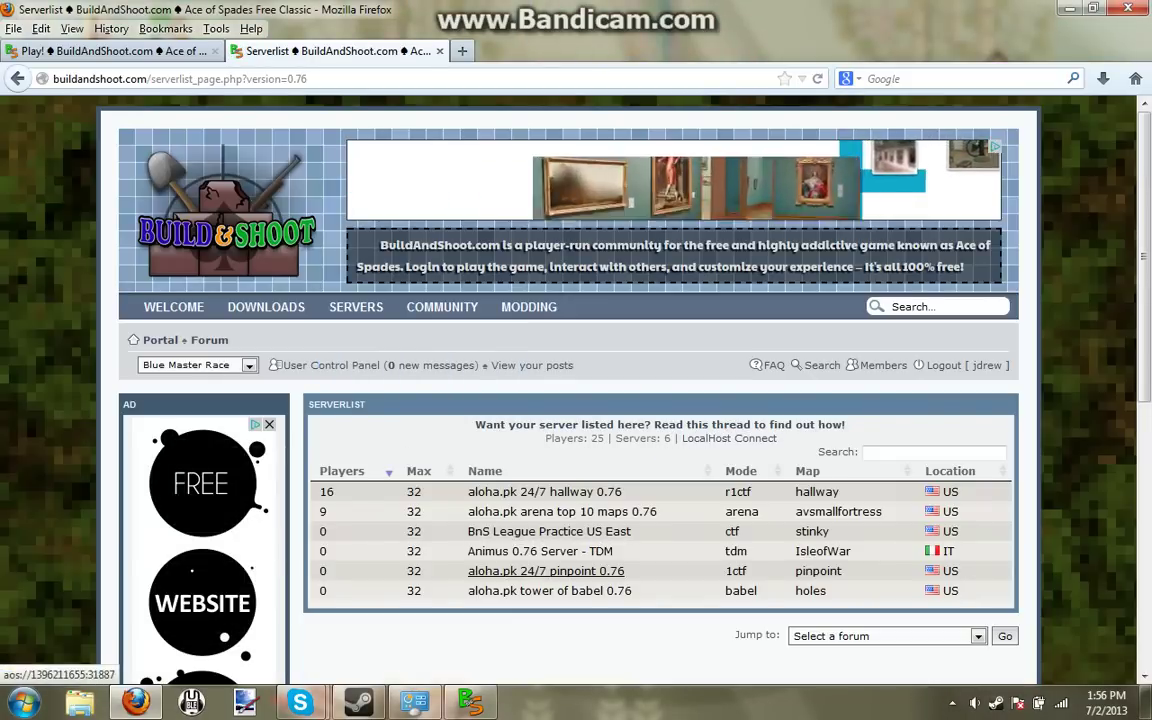
pyautogui.moveTo(356, 307)
pyautogui.moveTo(266, 307)
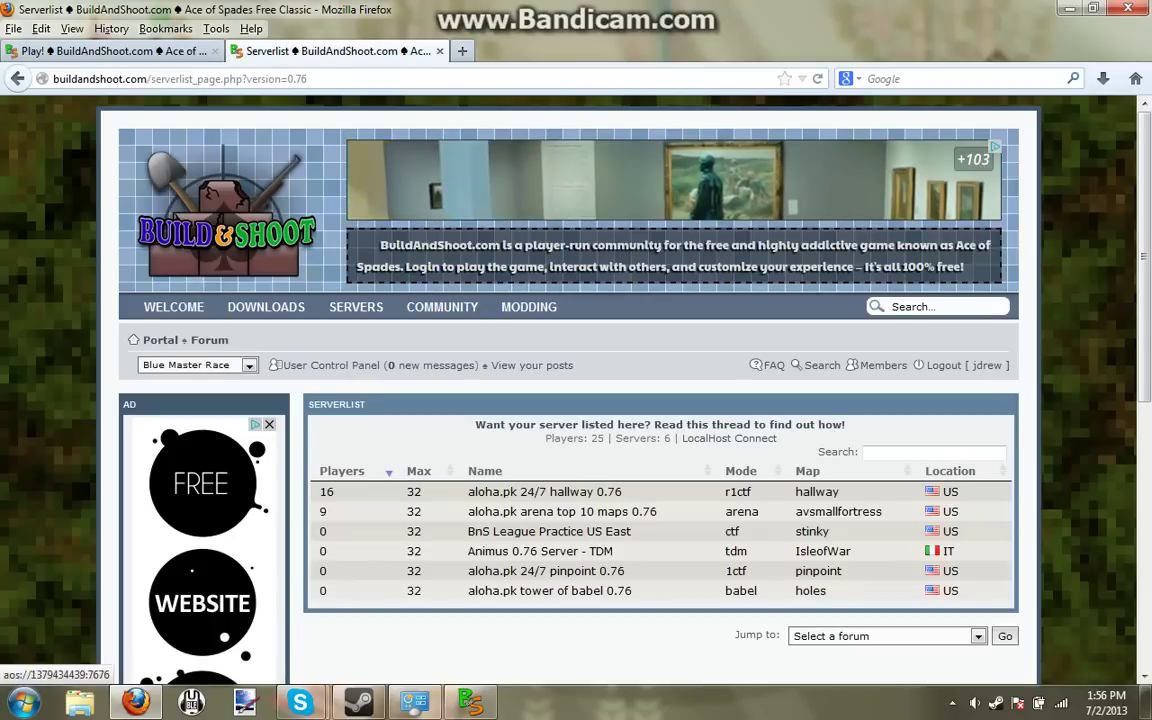
# Step: Recheck the 0.75 and 0.76 installations list, then close it and the launcher
pyautogui.click(478, 371)
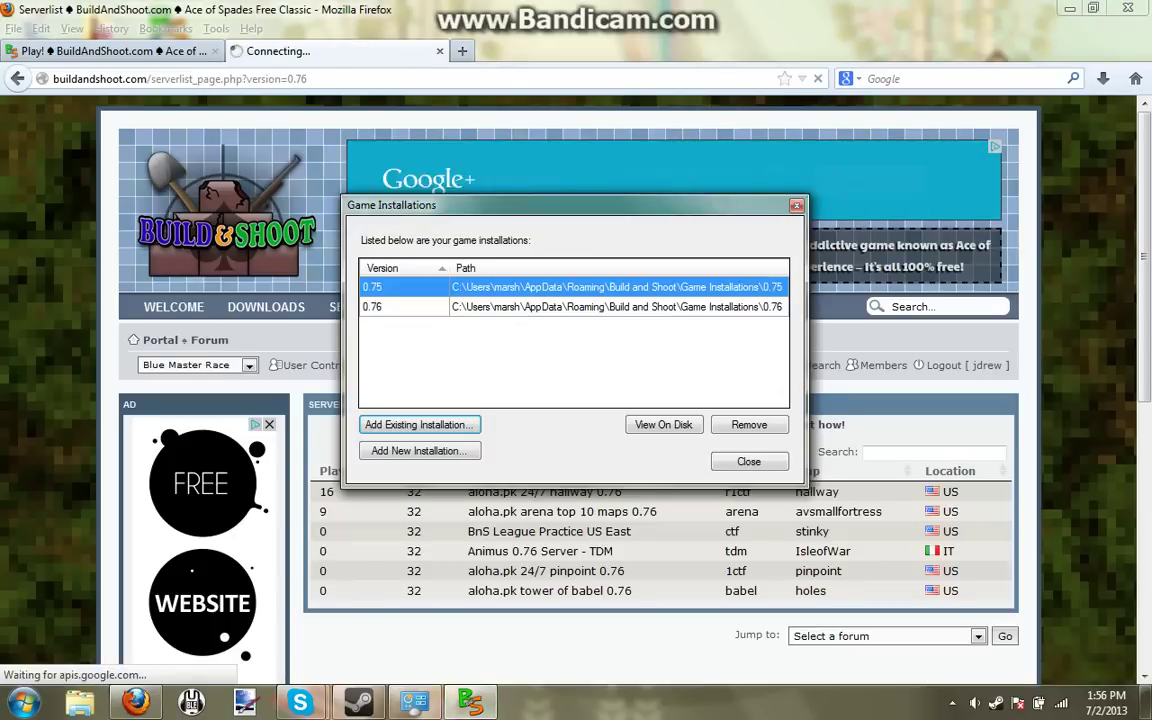
pyautogui.moveTo(450, 204)
pyautogui.mouseDown()
pyautogui.moveTo(579, 265)
pyautogui.moveTo(804, 299)
pyautogui.moveTo(606, 226)
pyautogui.moveTo(716, 238)
pyautogui.mouseUp()
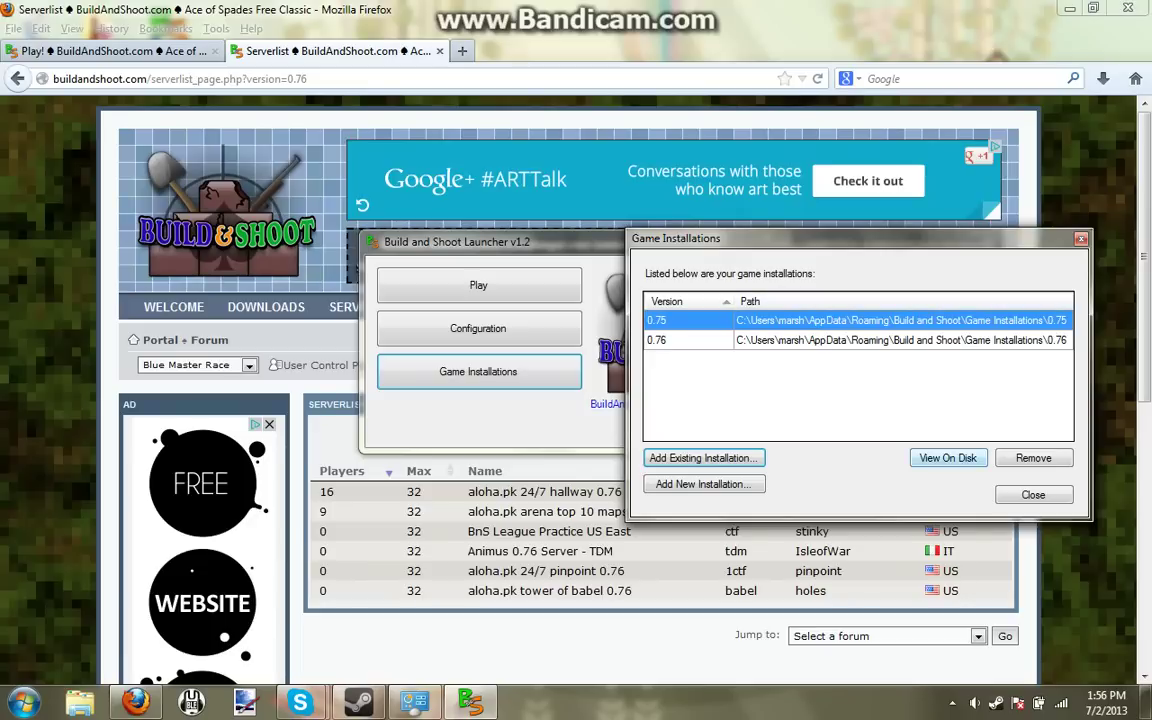
pyautogui.press('Escape')
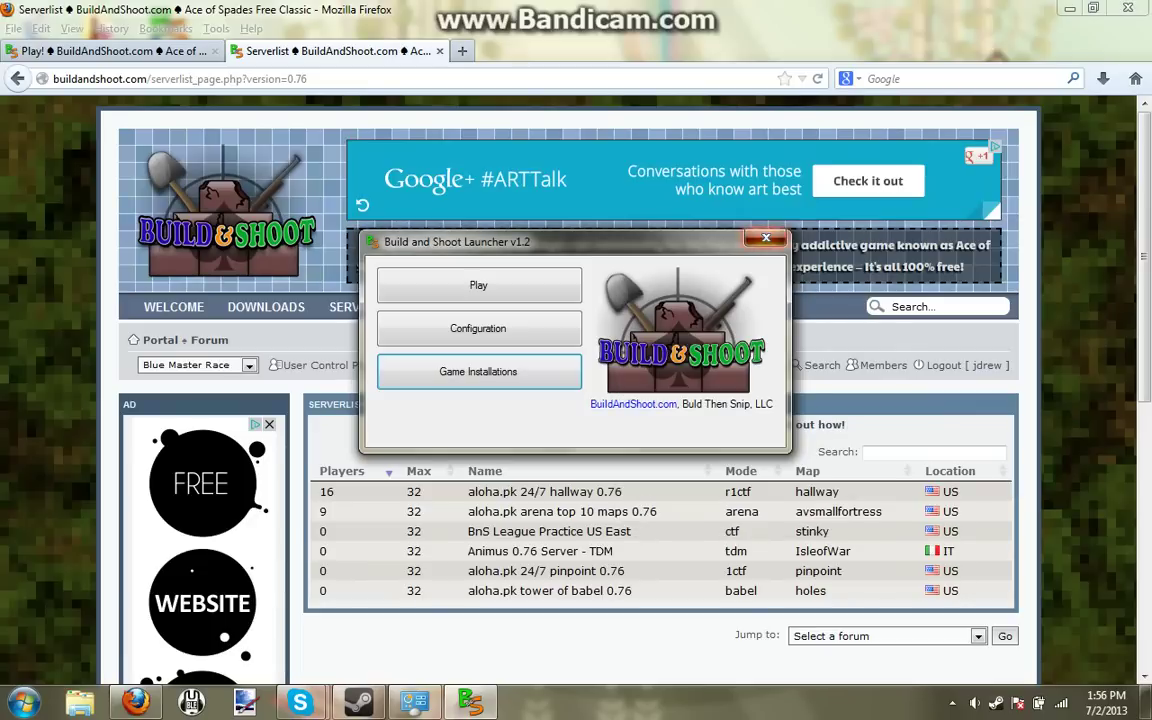
pyautogui.hotkey('alt', 'F4')
pyautogui.press('super')
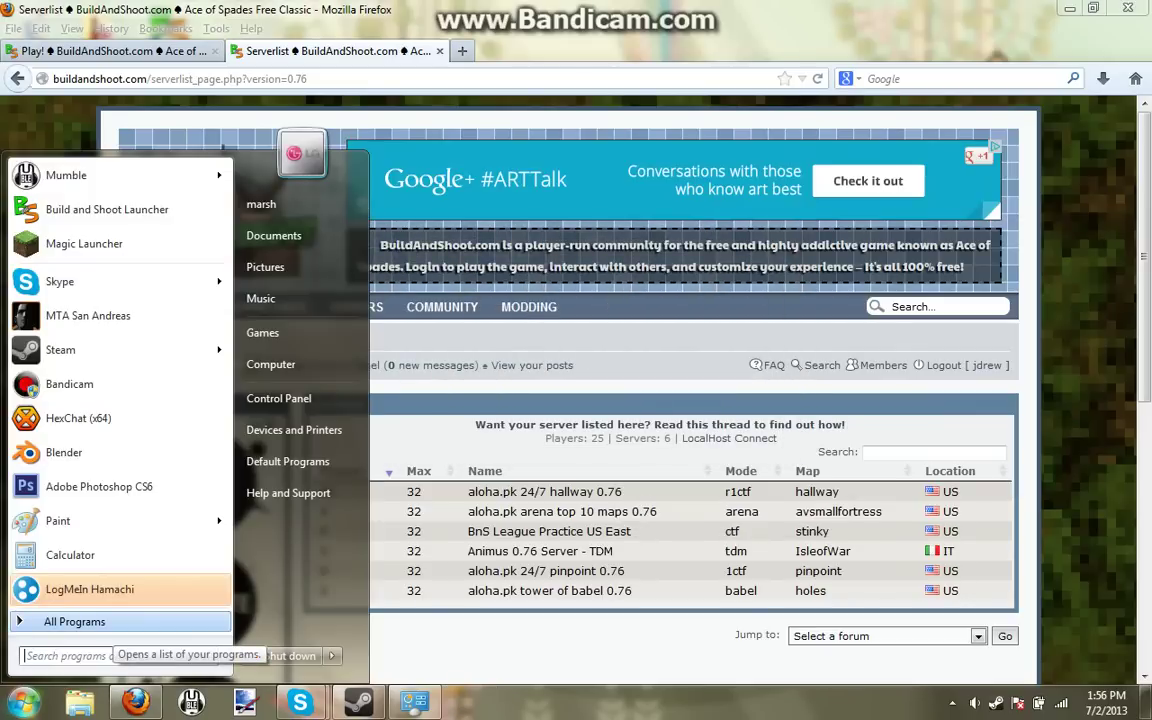
# Step: Via %appdata%, browse Build and Shoot's 0.75, 0.76 and aosbeta folders, then minimize Explorer
pyautogui.write('%appdata%')
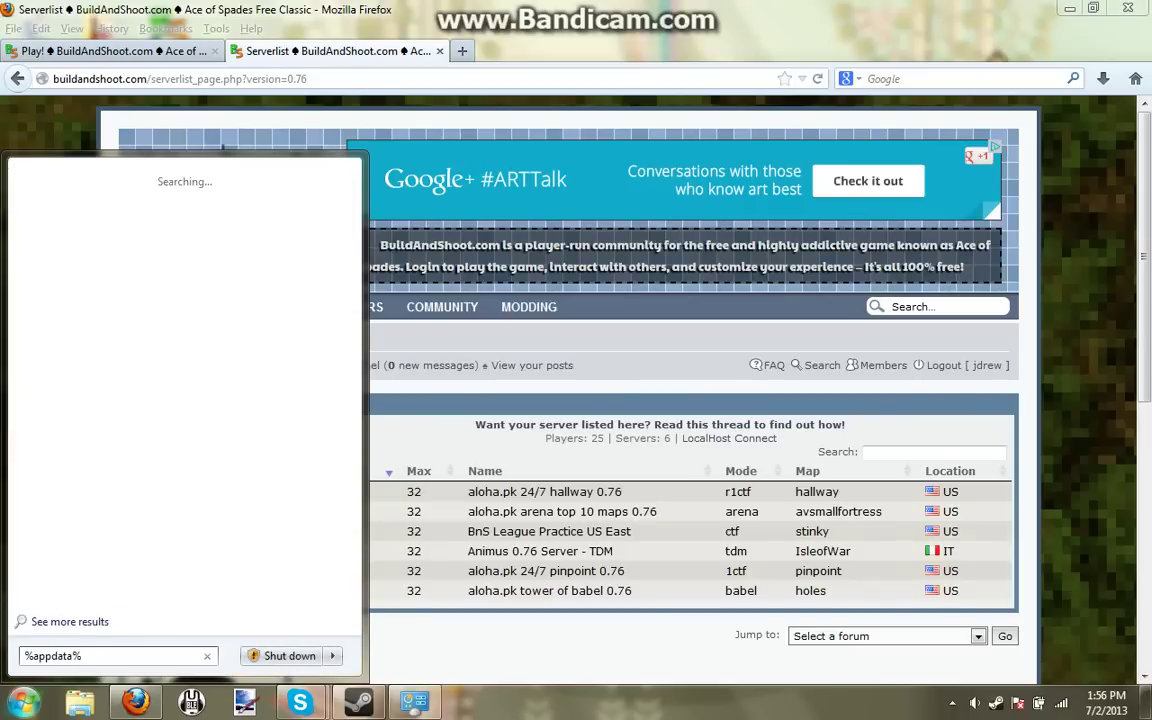
pyautogui.press('Return')
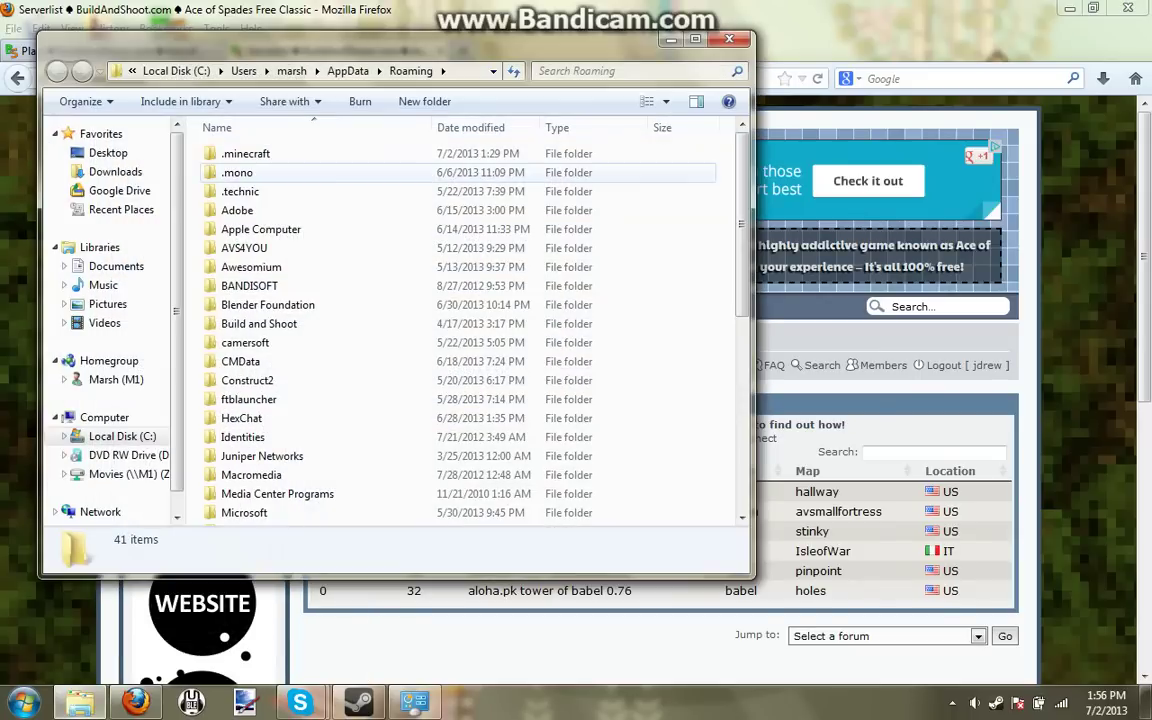
pyautogui.click(259, 323)
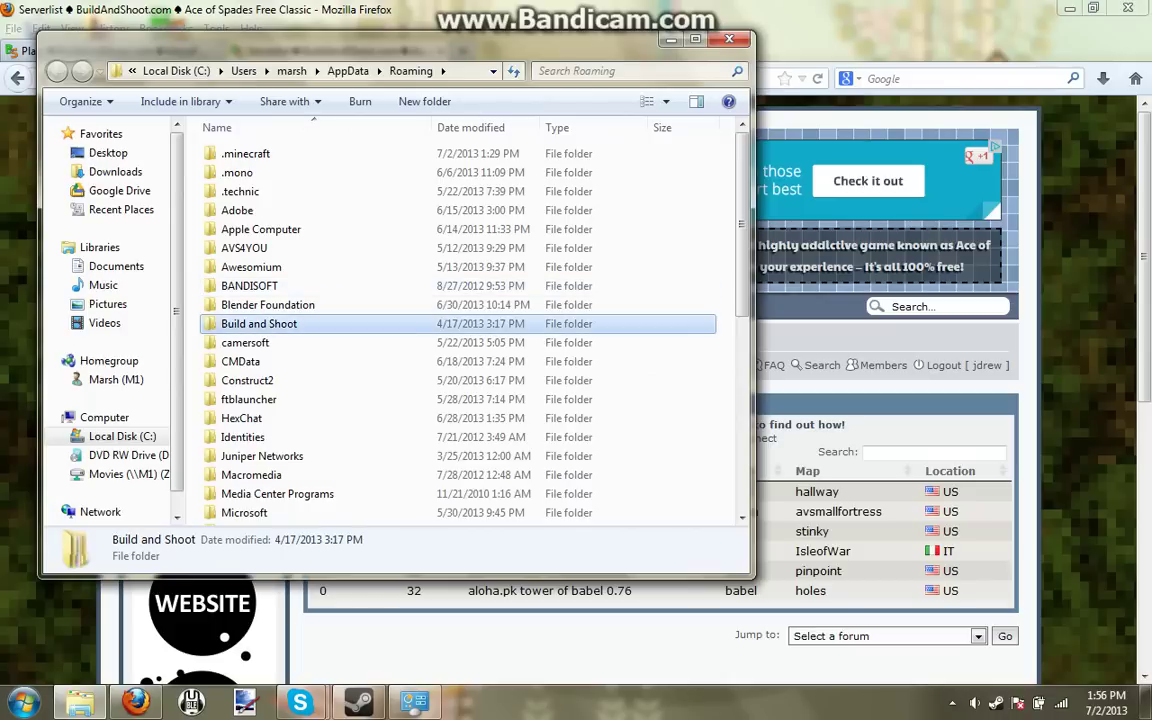
pyautogui.doubleClick(259, 323)
pyautogui.doubleClick(257, 153)
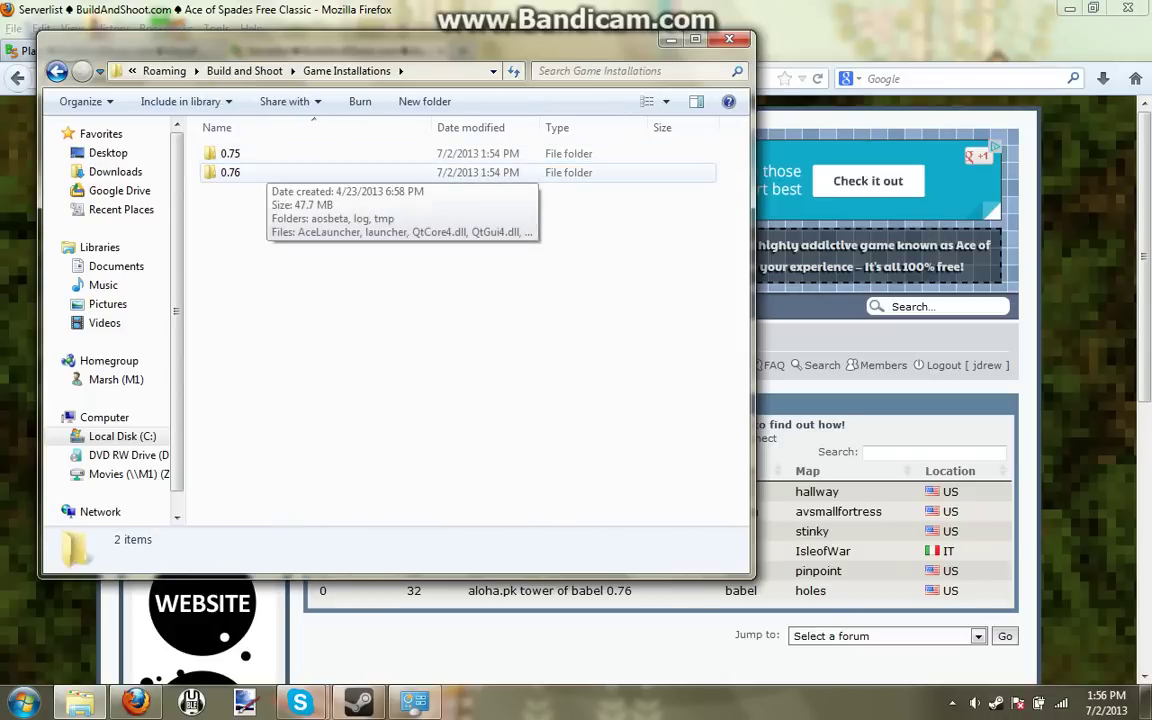
pyautogui.doubleClick(232, 153)
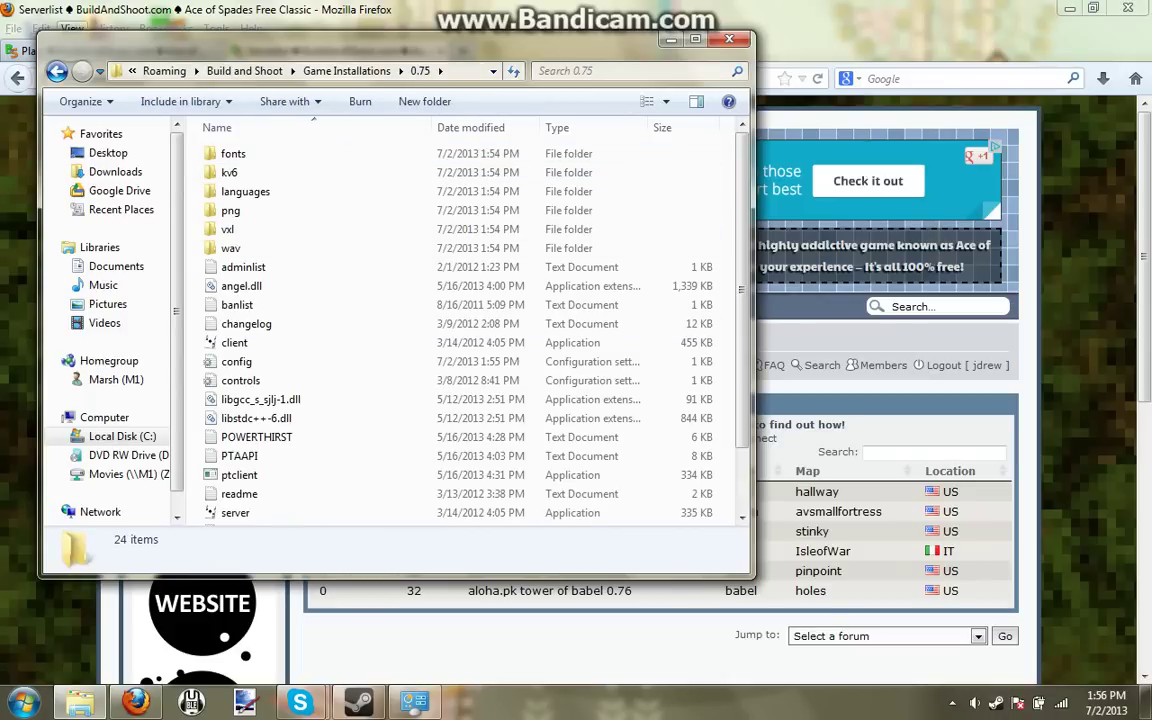
pyautogui.click(56, 71)
pyautogui.doubleClick(230, 172)
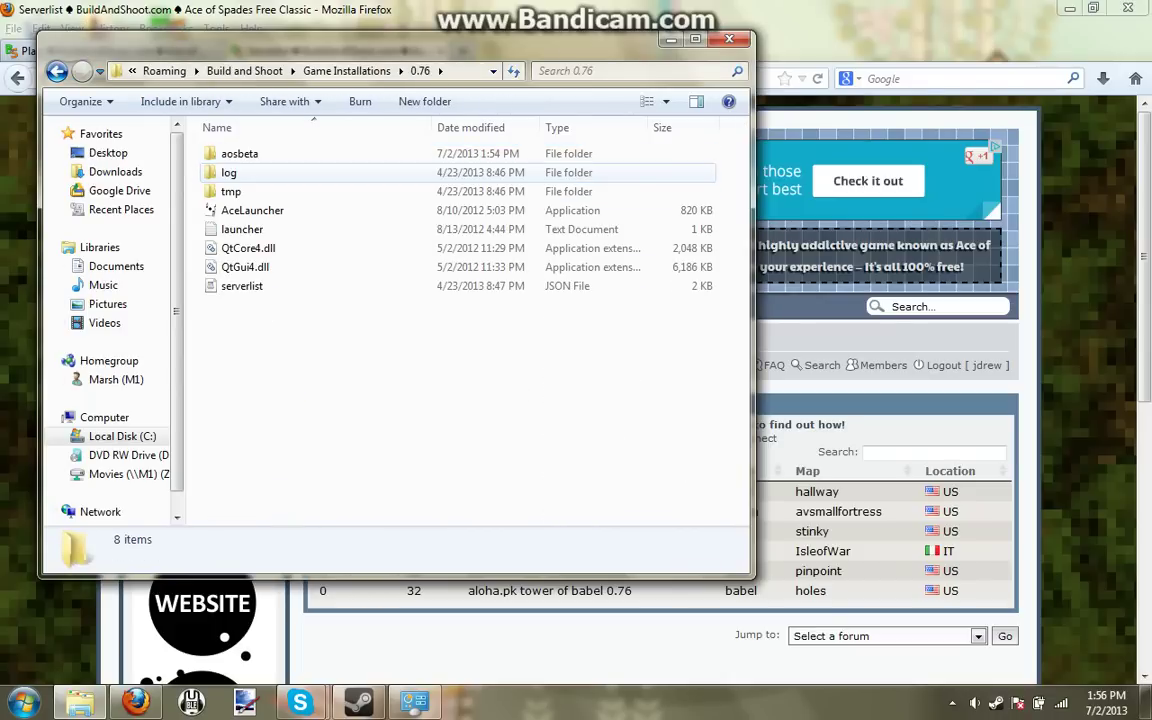
pyautogui.doubleClick(239, 153)
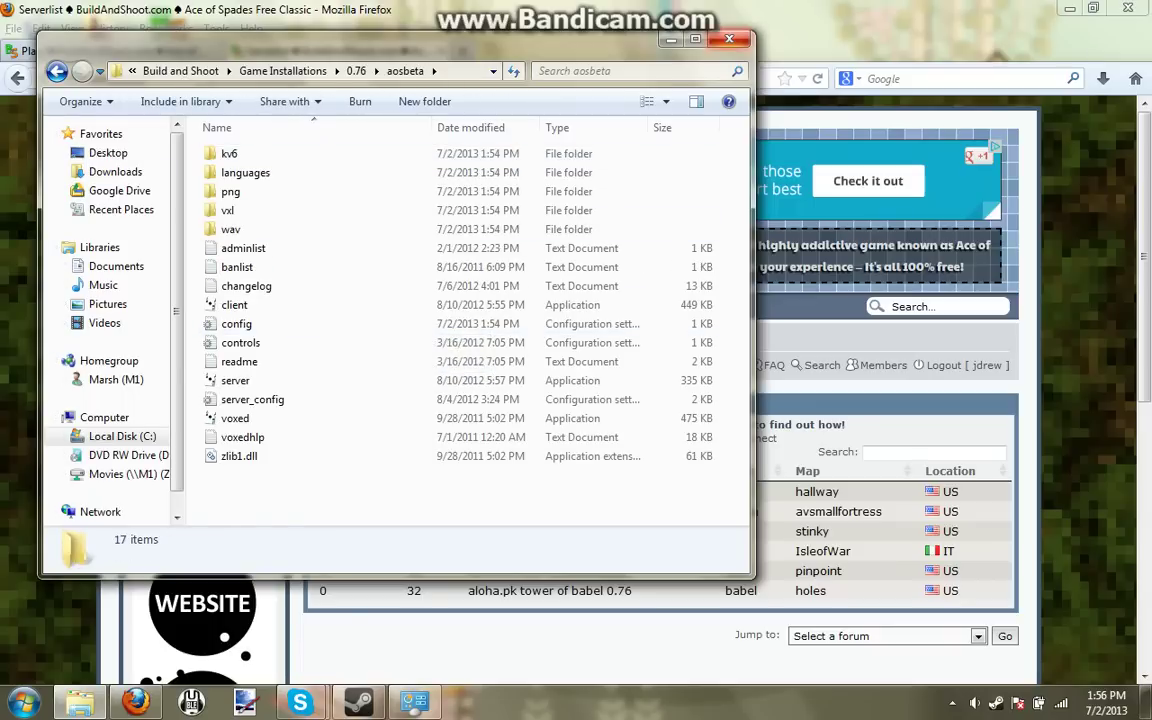
pyautogui.press('super+Down')
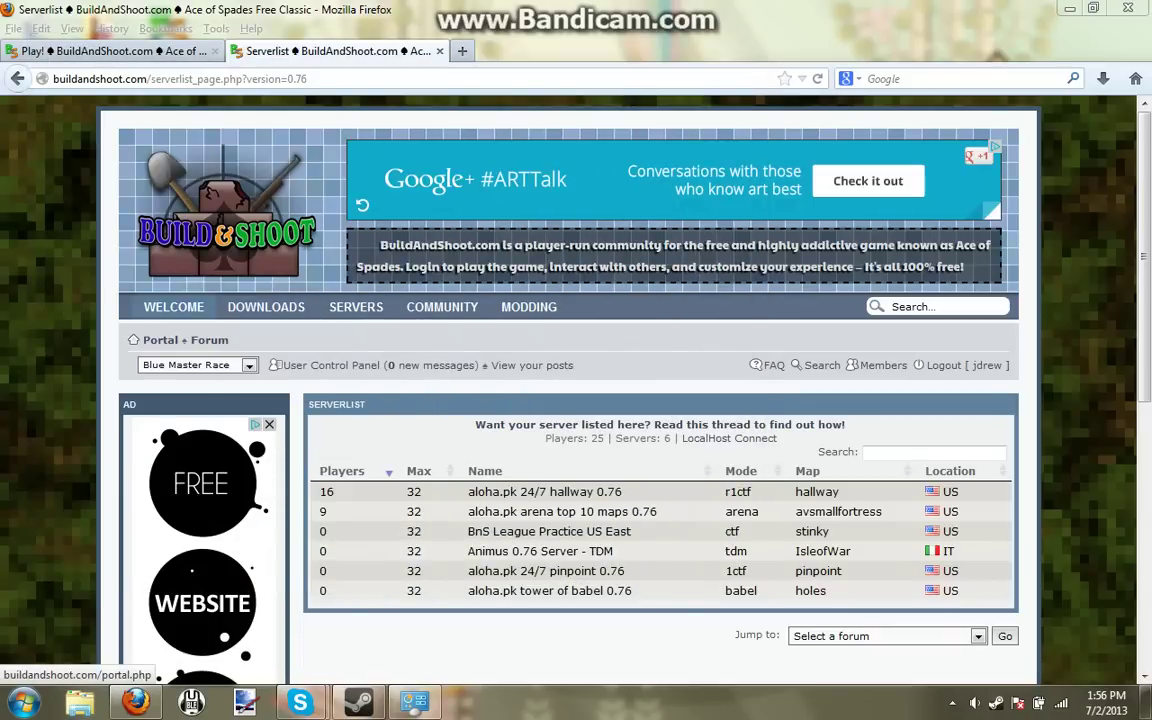
# Step: Close the Serverlist tab, returning Firefox to the BuildAndShoot.com Play! portal page
pyautogui.click(439, 51)
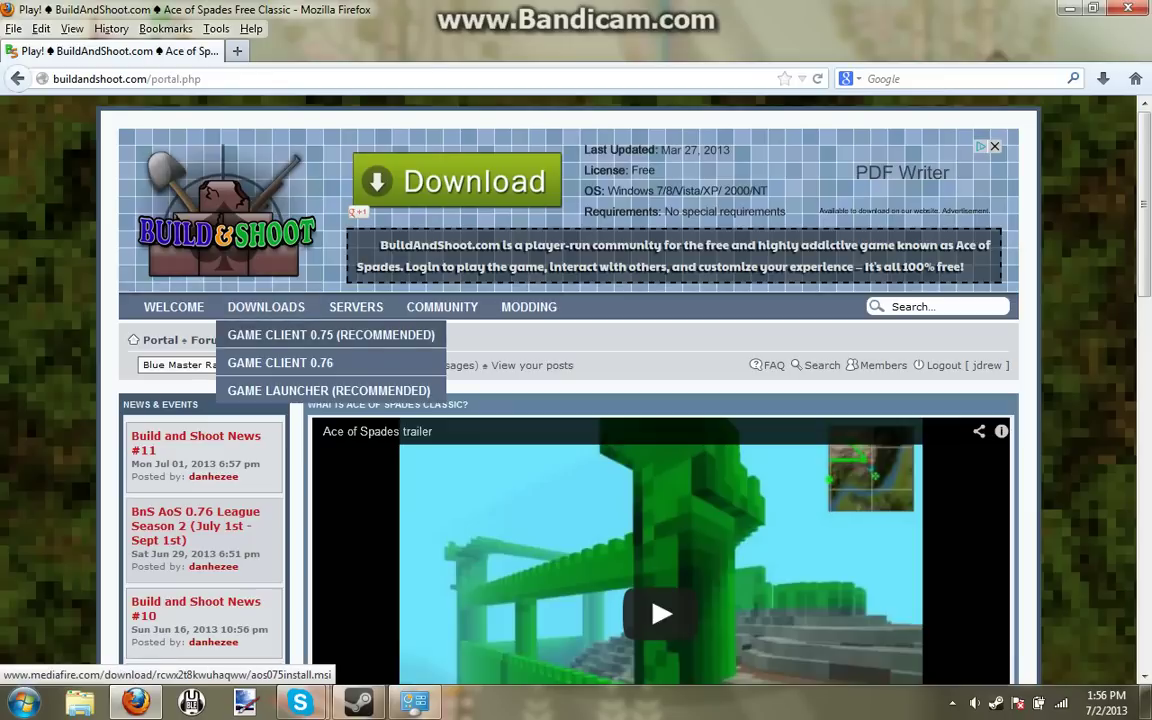
pyautogui.moveTo(356, 307)
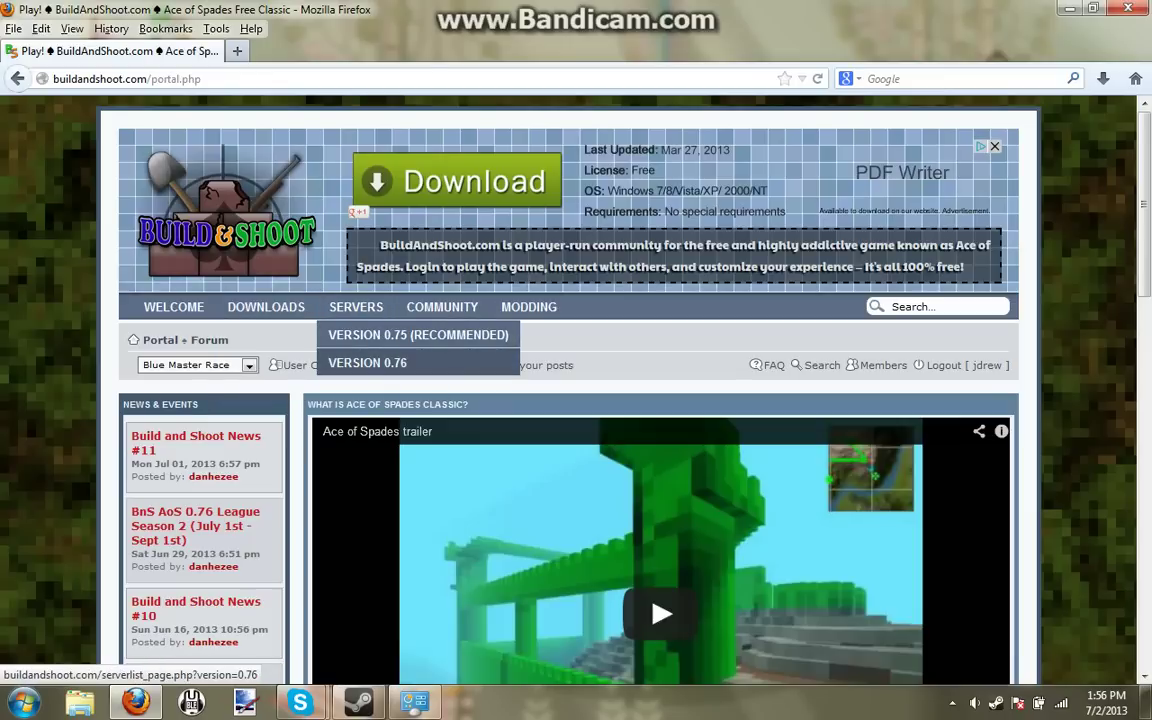